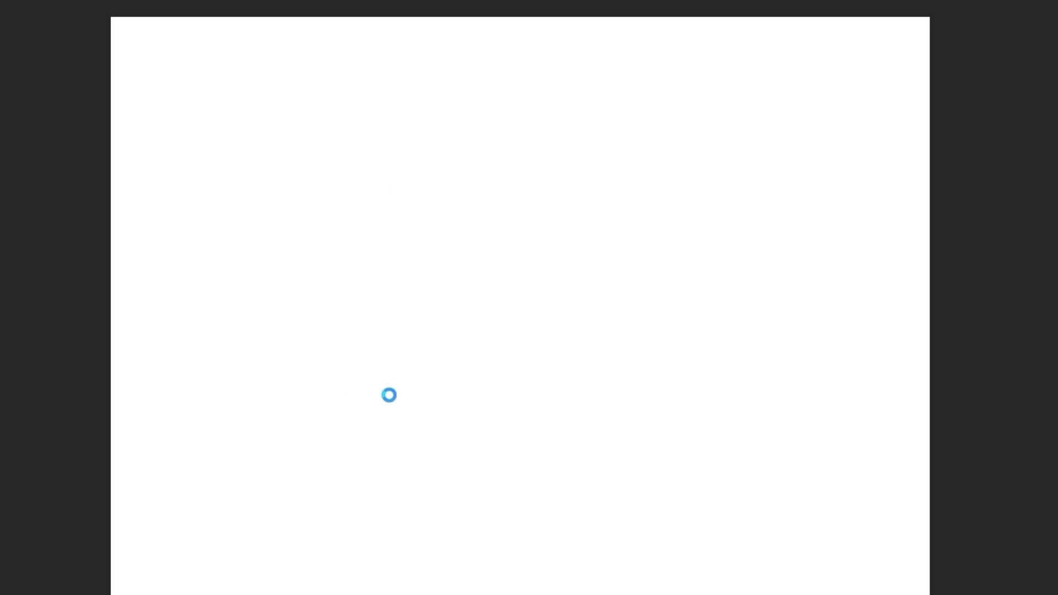
- Fit the canvas in view and sketch the head circle with vertical and horizontal guide lines
left_click(579, 389)
left_click(611, 381, "alt")
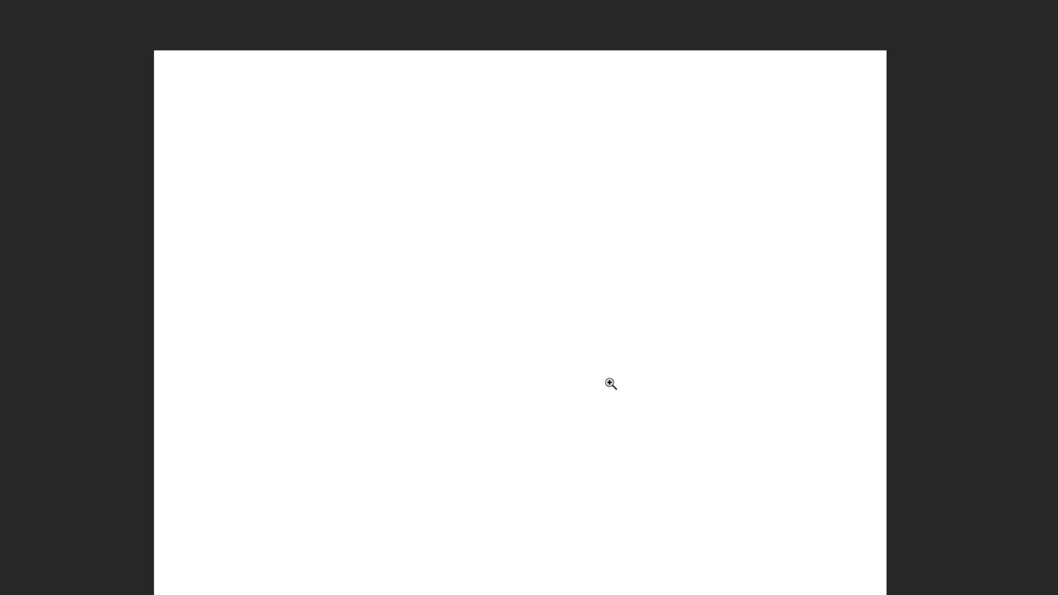
left_click_drag(484, 159, 440, 206)
left_click_drag(523, 121, 461, 381)
left_click_drag(385, 211, 654, 232)
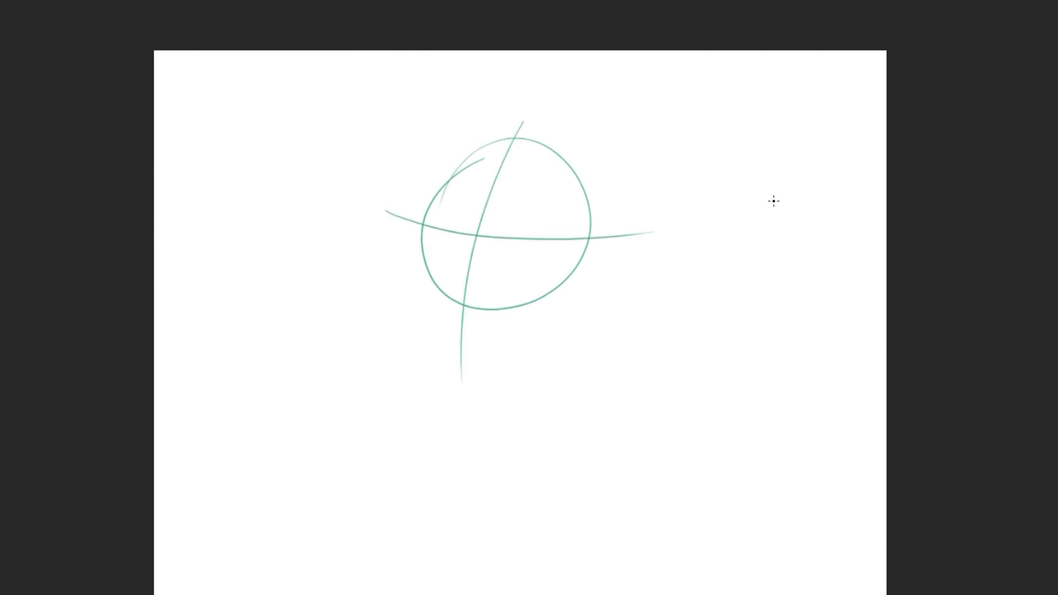
key("ctrl+z")
key("ctrl+z")
left_click_drag(531, 115, 466, 411)
left_click_drag(383, 220, 725, 248)
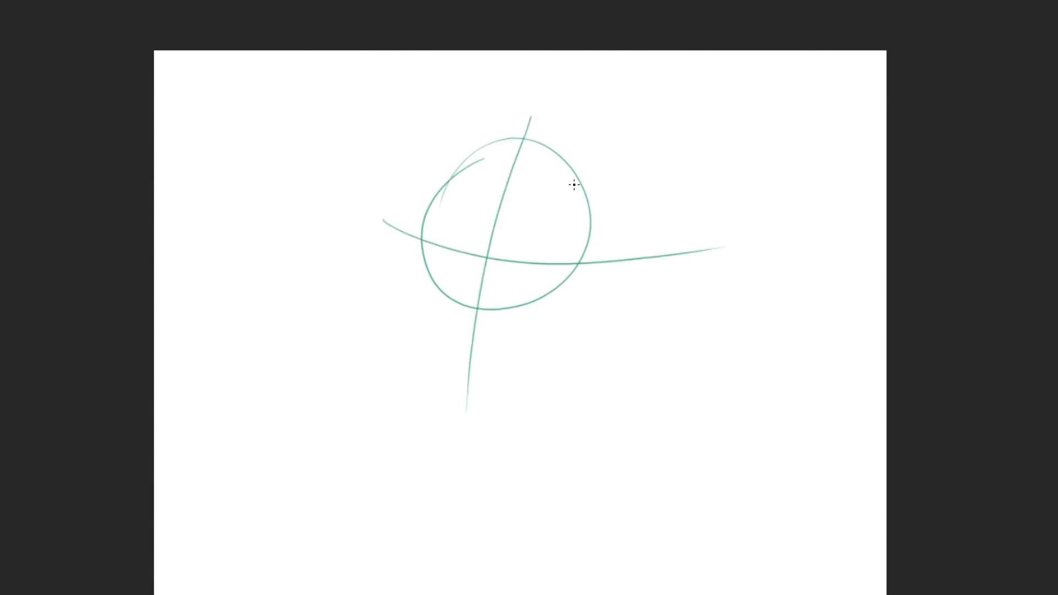
- Sketch the left side of the face and the jaw line down to the chin and up toward the ear
left_click_drag(443, 177, 414, 280)
left_click_drag(434, 345, 474, 361)
mouse_move(415, 256)
left_mouse_down()
mouse_move(498, 357)
mouse_move(526, 329)
left_mouse_up()
left_click_drag(592, 196, 526, 353)
- Sketch a hatched ear ellipse on the right and redraw the head's top and right contour
left_click_drag(553, 208, 529, 273)
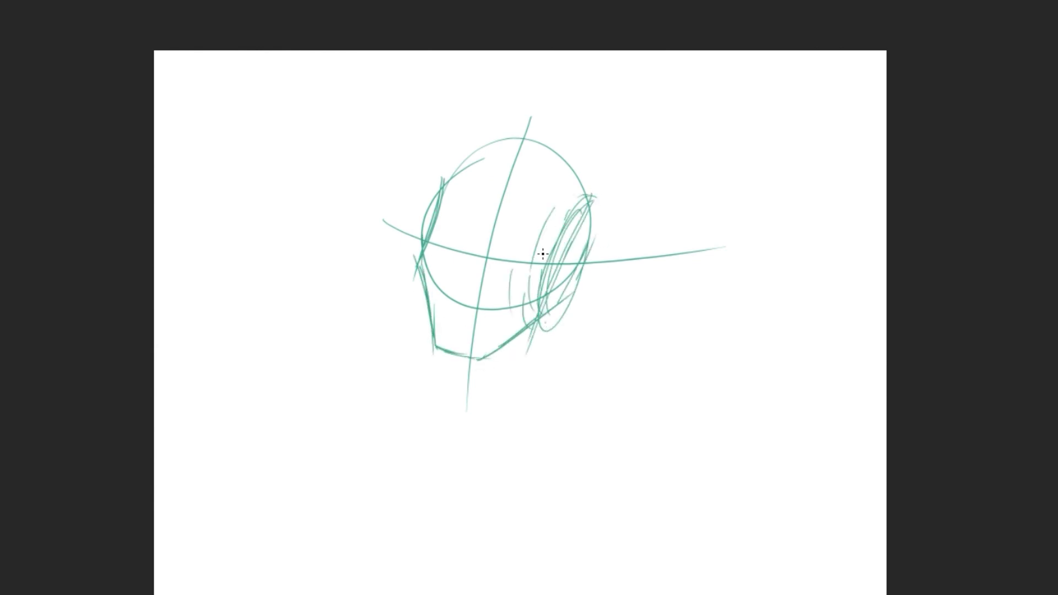
left_click_drag(548, 203, 536, 287)
mouse_move(550, 232)
left_mouse_down()
mouse_move(539, 286)
mouse_move(542, 262)
left_mouse_up()
left_click_drag(555, 251, 545, 330)
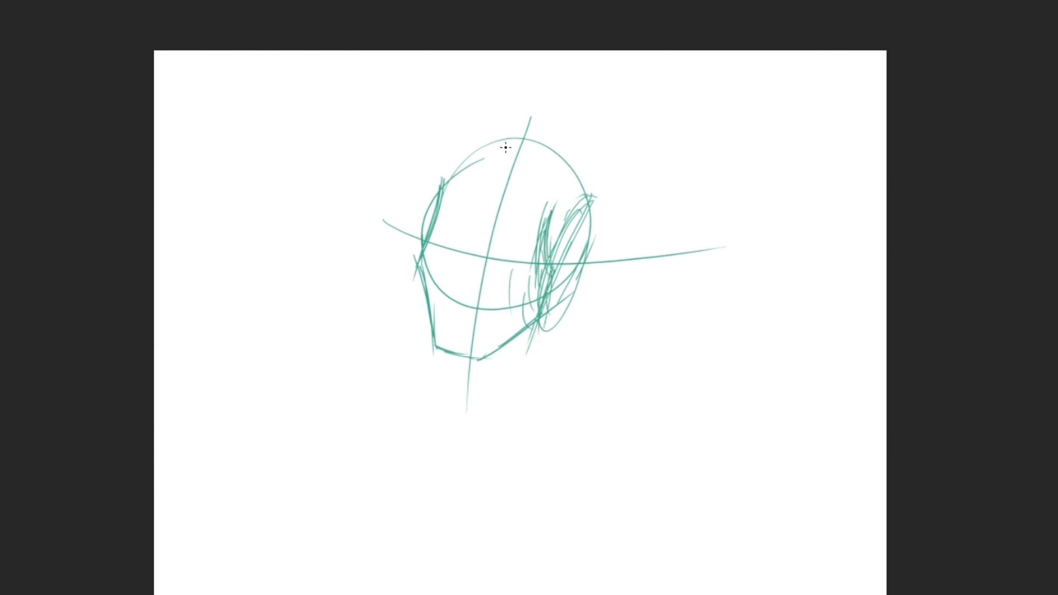
mouse_move(442, 182)
left_mouse_down()
mouse_move(498, 154)
mouse_move(592, 194)
left_mouse_up()
mouse_move(551, 148)
left_mouse_down()
mouse_move(601, 229)
mouse_move(577, 210)
left_mouse_up()
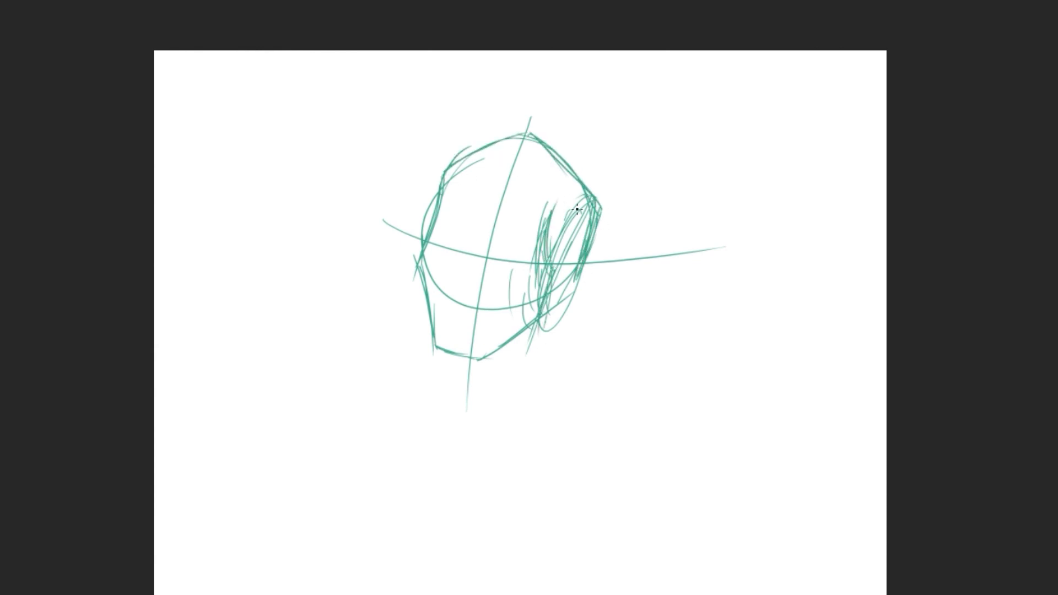
- Strengthen the centre line, refine the top of the head, and sketch two eye ovals
left_click_drag(533, 118, 453, 380)
left_click_drag(524, 138, 482, 238)
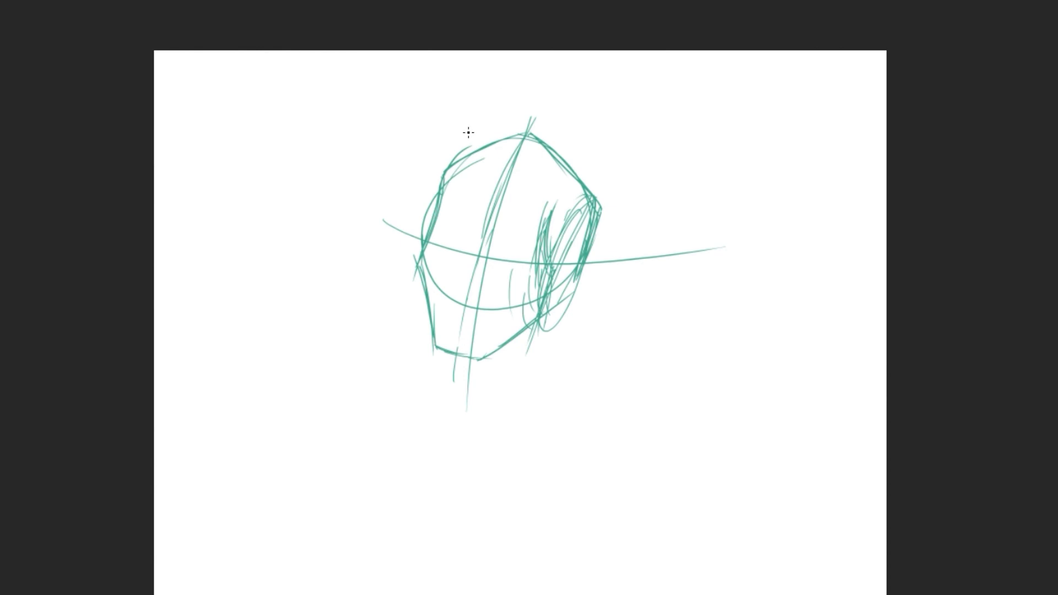
left_click_drag(456, 154, 529, 134)
left_click_drag(539, 137, 599, 185)
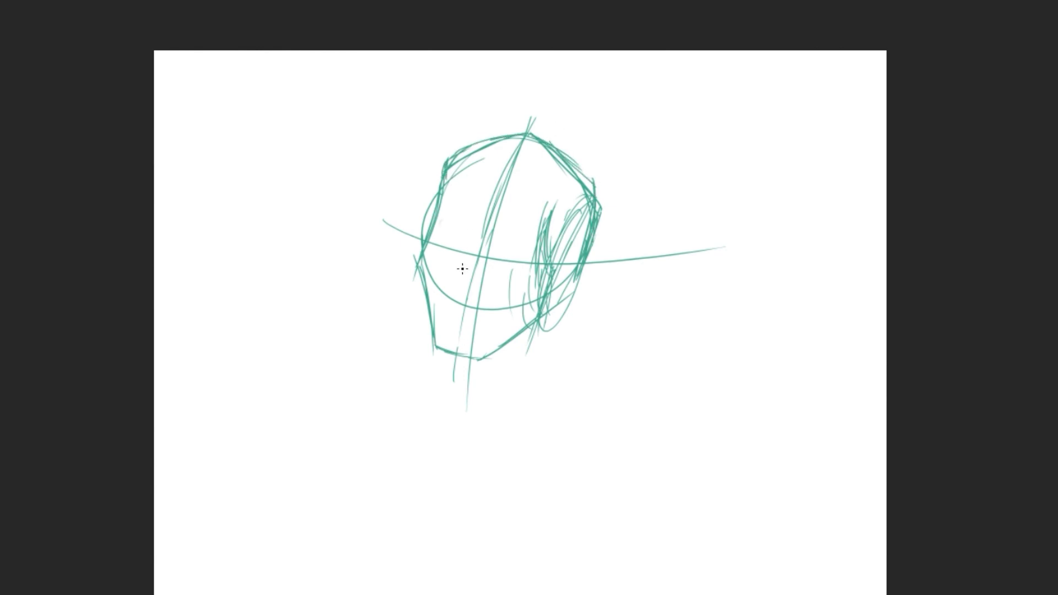
mouse_move(471, 212)
left_mouse_down()
mouse_move(463, 221)
mouse_move(499, 264)
left_mouse_up()
key("ctrl+z")
mouse_move(522, 221)
left_mouse_down()
mouse_move(518, 267)
mouse_move(541, 232)
left_mouse_up()
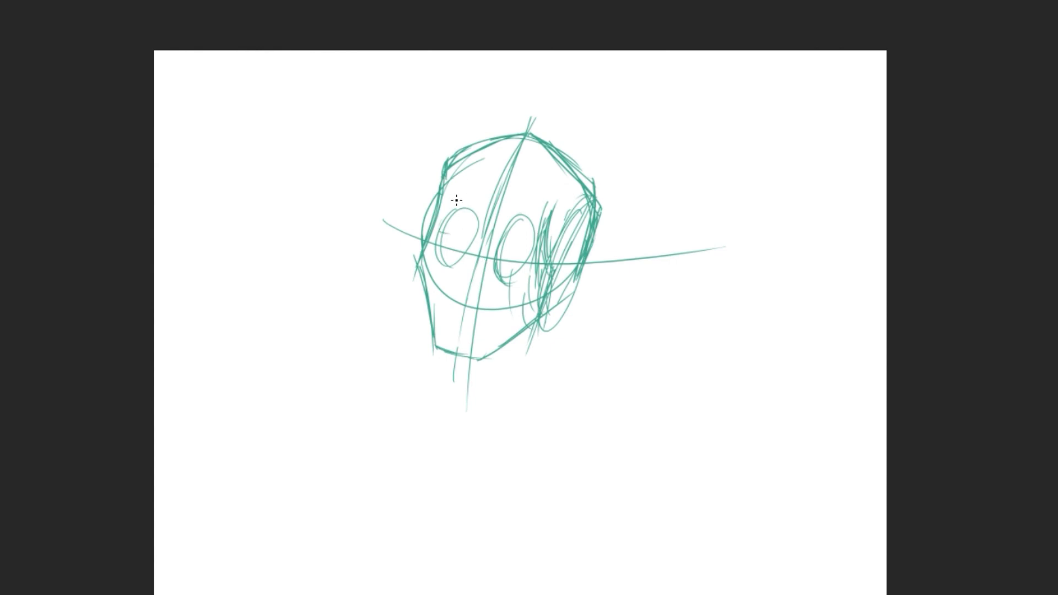
- Draw both eyebrows and a wide smiling mouth with lip lines
key("ctrl+z")
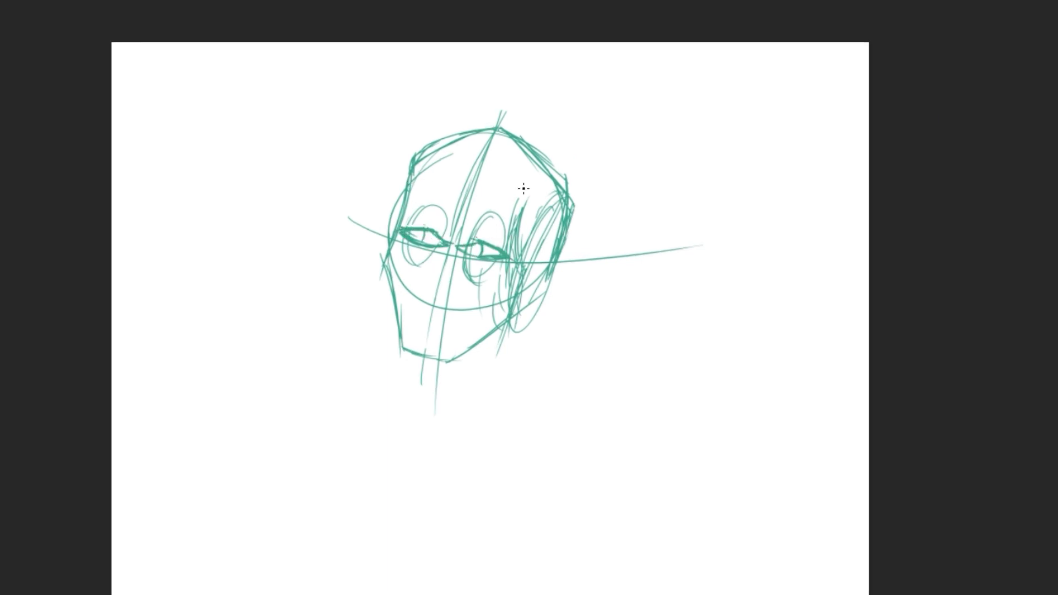
left_click_drag(474, 212, 521, 234)
left_click_drag(411, 197, 447, 212)
mouse_move(419, 270)
left_mouse_down()
mouse_move(479, 303)
mouse_move(408, 284)
left_mouse_up()
left_click_drag(444, 310, 484, 300)
left_click_drag(413, 323, 432, 330)
left_click_drag(391, 286, 485, 342)
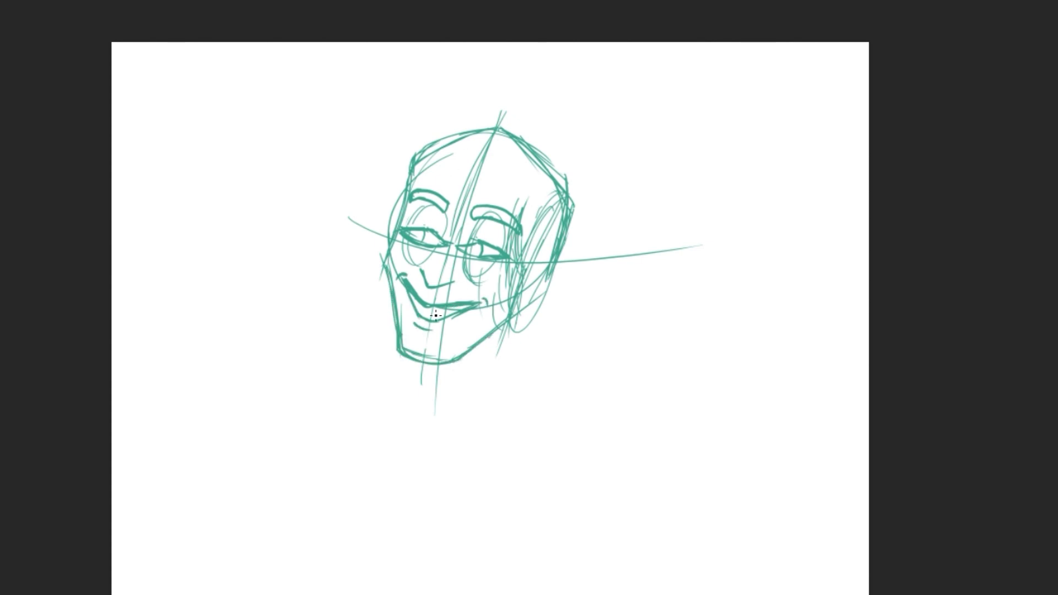
left_click_drag(414, 307, 452, 315)
- Draw the left jaw line into a V-shaped chin and add almond-shaped eyelids
mouse_move(392, 301)
left_mouse_down()
mouse_move(395, 386)
mouse_move(421, 438)
left_mouse_up()
left_click_drag(510, 324, 420, 442)
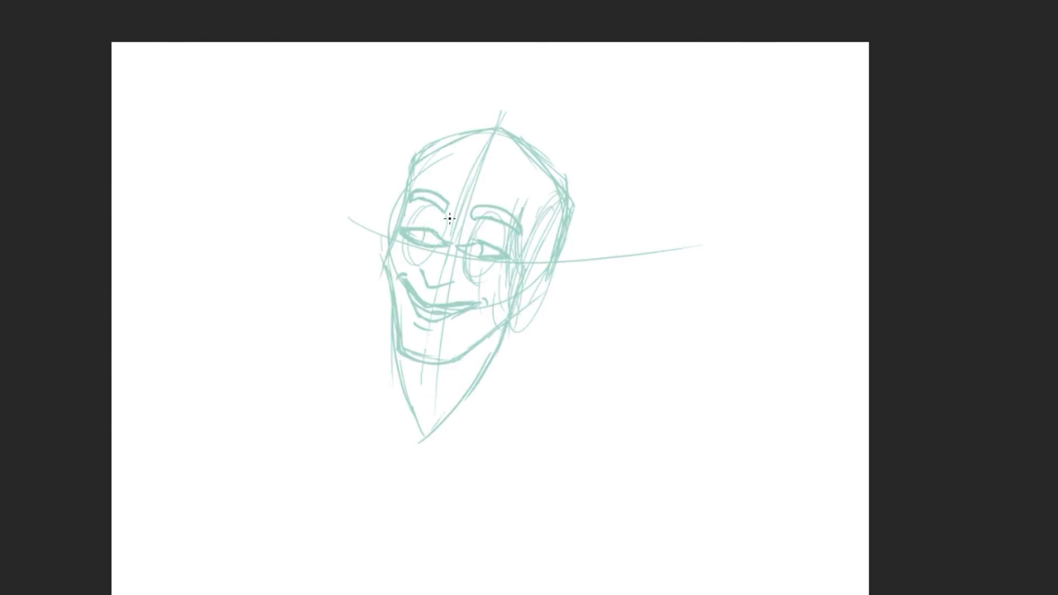
left_click_drag(401, 234, 504, 260)
left_click_drag(462, 248, 491, 241)
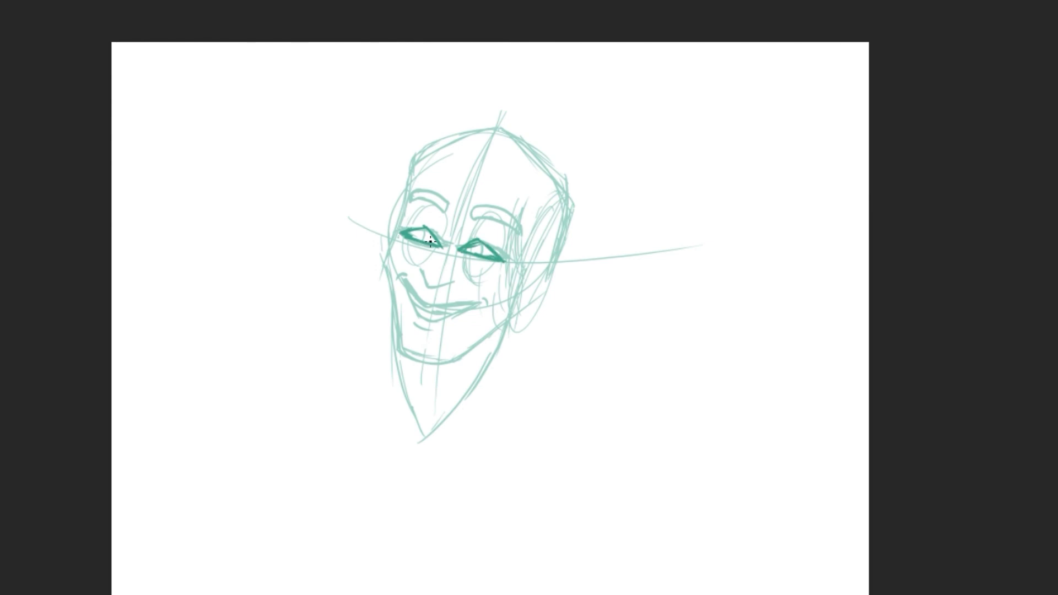
left_click_drag(405, 234, 441, 245)
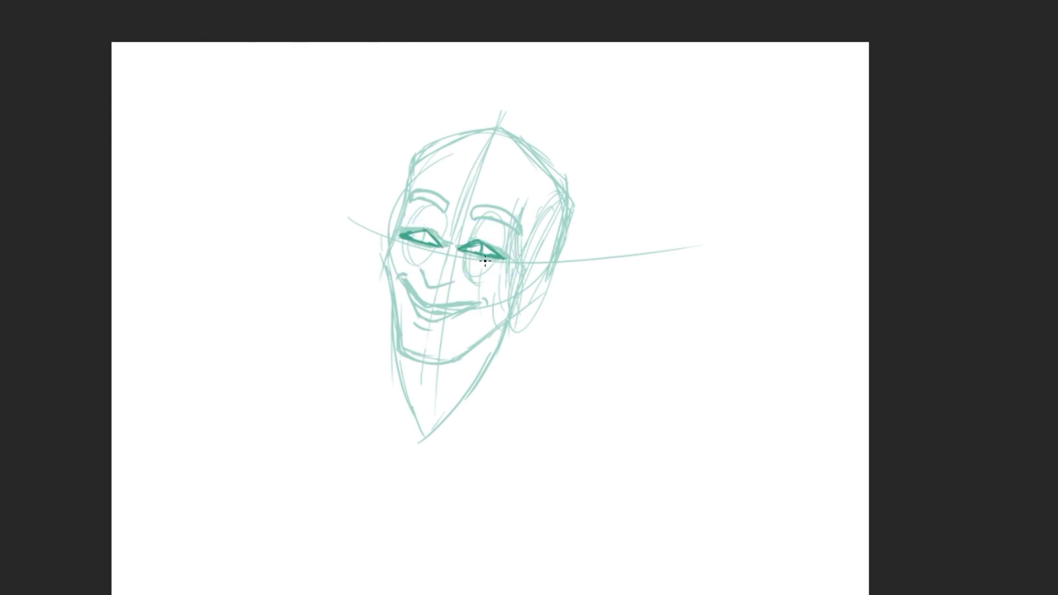
- Ink the left face contour, darken the smile and cheek, and ink the eyelid and right eyebrow
mouse_move(412, 164)
left_mouse_down()
mouse_move(386, 265)
mouse_move(415, 356)
left_mouse_up()
mouse_move(405, 284)
left_mouse_down()
mouse_move(468, 303)
mouse_move(441, 318)
mouse_move(474, 309)
mouse_move(394, 347)
mouse_move(514, 312)
left_mouse_up()
left_click_drag(430, 318, 475, 304)
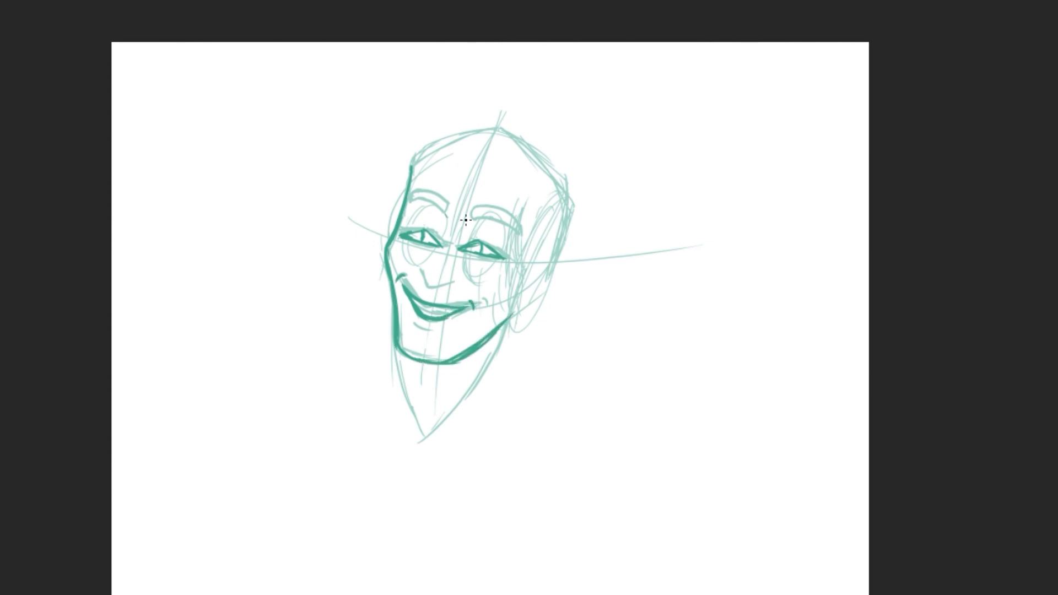
mouse_move(414, 223)
left_mouse_down()
mouse_move(487, 234)
mouse_move(524, 226)
left_mouse_up()
left_click_drag(453, 193, 448, 199)
- Ink the forehead contour, the nose, and the top and right side of the head
left_click_drag(493, 120, 412, 165)
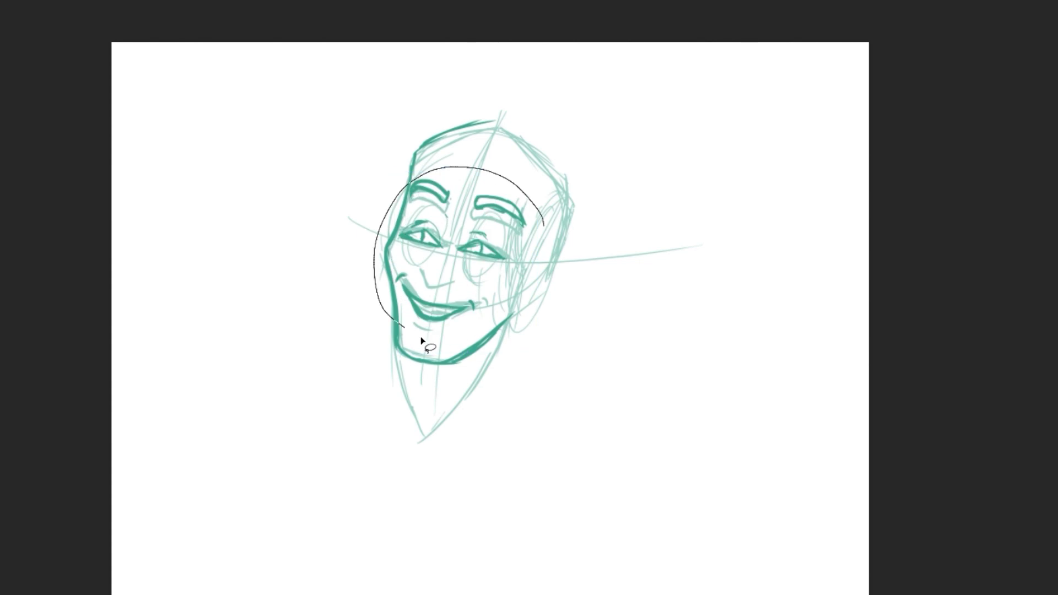
left_click_drag(425, 330, 425, 344)
left_click_drag(422, 271, 458, 272)
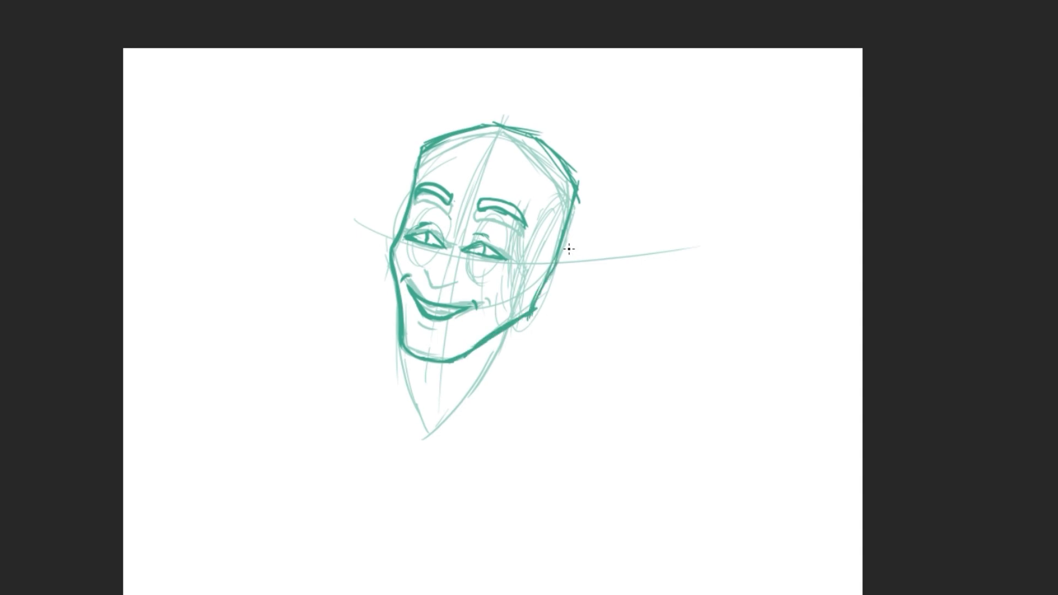
left_click_drag(421, 140, 510, 116)
left_click_drag(449, 118, 581, 187)
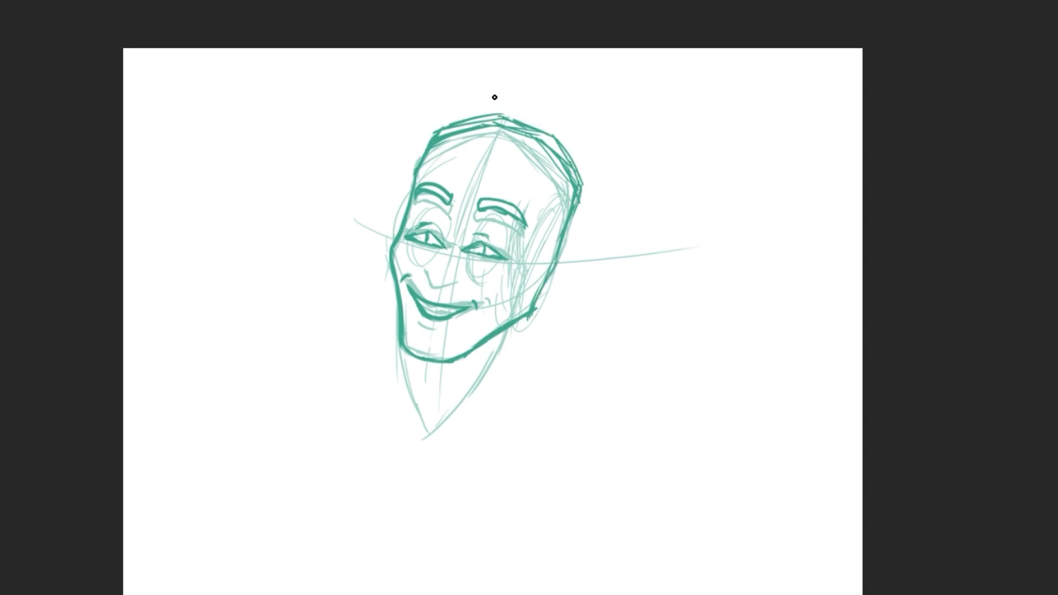
- Clean up the right head contour and draw the shoulder line and both sides of the body
key("ctrl+z")
mouse_move(490, 117)
left_mouse_down()
mouse_move(577, 176)
mouse_move(542, 132)
left_mouse_up()
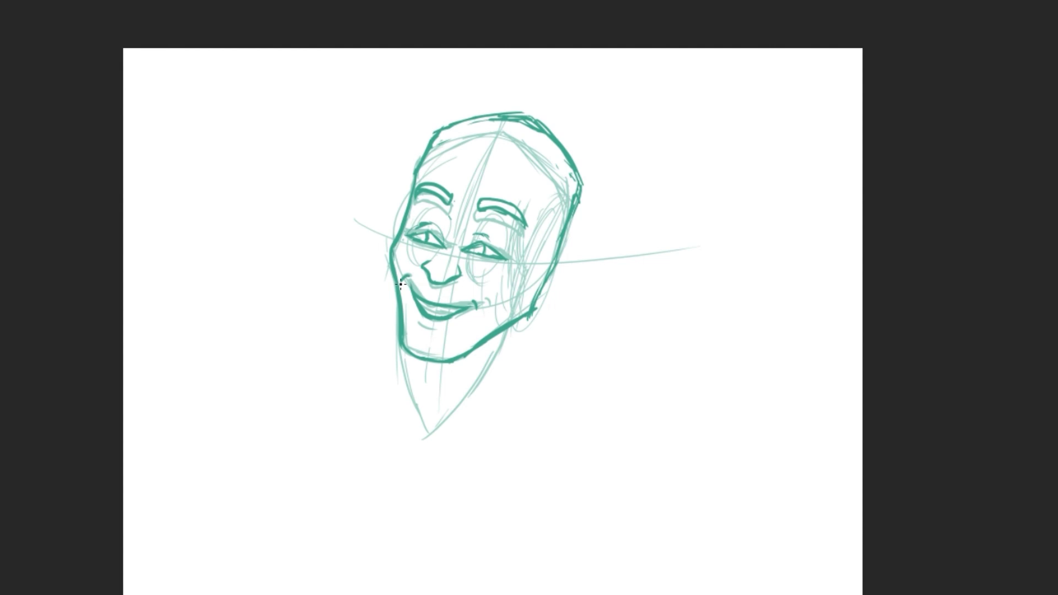
mouse_move(366, 271)
left_mouse_down()
mouse_move(268, 286)
mouse_move(578, 278)
mouse_move(653, 316)
left_mouse_up()
key("ctrl+z")
left_click_drag(284, 308, 230, 493)
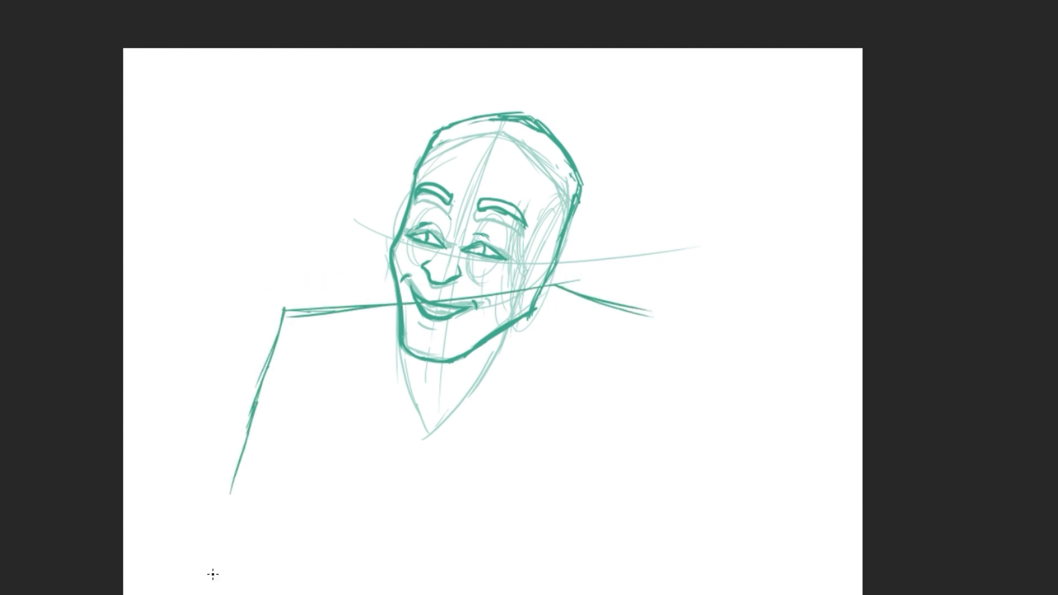
left_click_drag(645, 310, 599, 488)
left_click_drag(258, 397, 230, 520)
- Erase the shoulder line crossing the mouth and re-ink both shoulders and upper arms thicker
key("e")
left_click_drag(529, 295, 415, 311)
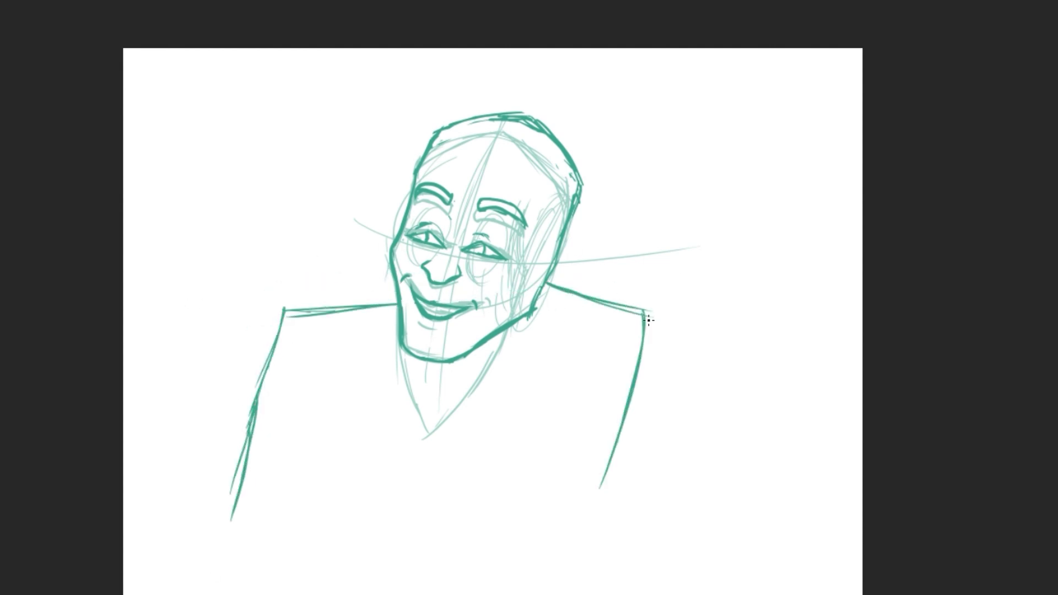
left_click_drag(537, 287, 644, 297)
left_click_drag(396, 298, 279, 342)
left_click_drag(542, 280, 649, 342)
left_click_drag(397, 295, 270, 353)
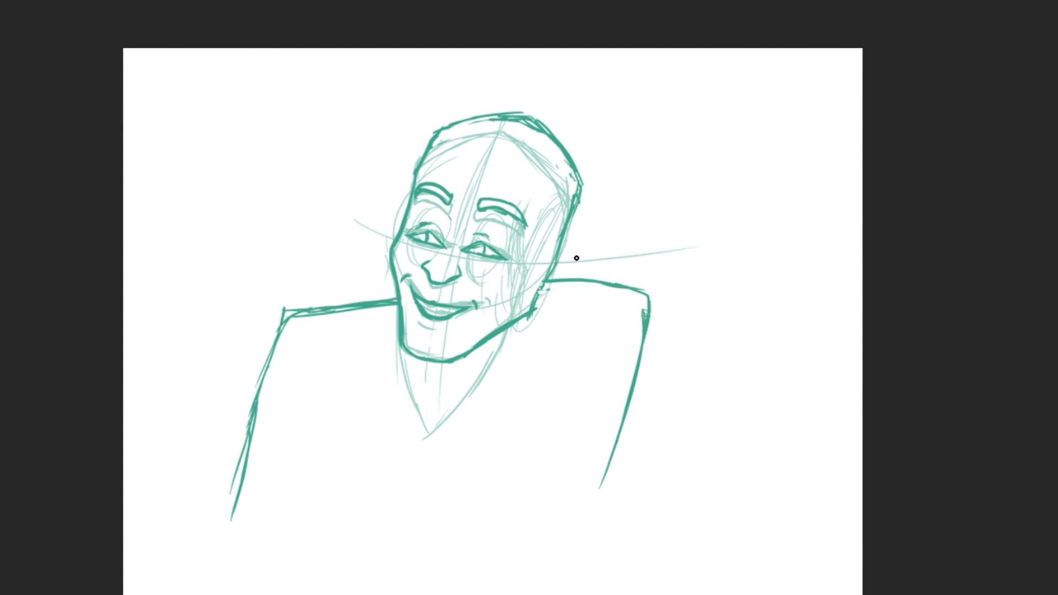
left_click_drag(397, 297, 278, 325)
- Draw the long right arm line and ink a thick V-neck collar below the chin
left_click_drag(645, 308, 630, 413)
left_click_drag(645, 353, 617, 564)
left_click_drag(529, 314, 471, 409)
left_click_drag(402, 350, 441, 457)
left_click_drag(441, 457, 529, 319)
left_click_drag(400, 344, 440, 460)
left_click_drag(441, 460, 506, 367)
- Draw the ear, the headphone ear-piece, and a thick headphone band over the head
mouse_move(557, 220)
left_mouse_down()
mouse_move(532, 295)
mouse_move(568, 269)
mouse_move(556, 283)
left_mouse_up()
mouse_move(586, 226)
left_mouse_down()
mouse_move(579, 264)
mouse_move(496, 102)
mouse_move(400, 149)
mouse_move(397, 215)
left_mouse_up()
left_click_drag(419, 154, 388, 234)
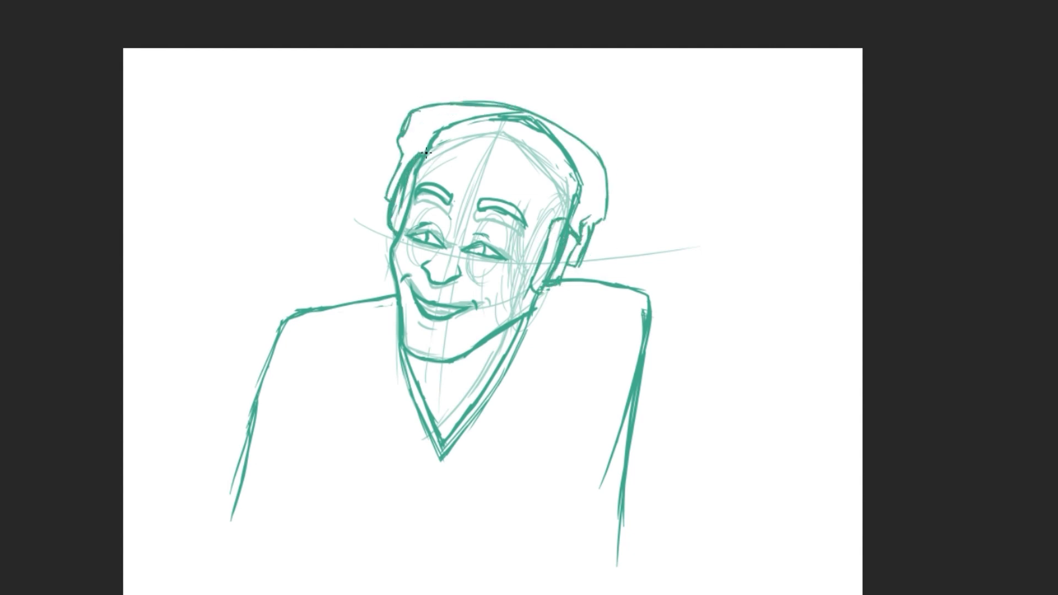
left_click_drag(419, 154, 408, 112)
mouse_move(414, 122)
left_mouse_down()
mouse_move(441, 115)
mouse_move(600, 211)
mouse_move(543, 294)
mouse_move(631, 267)
left_mouse_up()
- Rotate the headphone ear-piece slightly with Free Transform and apply it
key("ctrl+t")
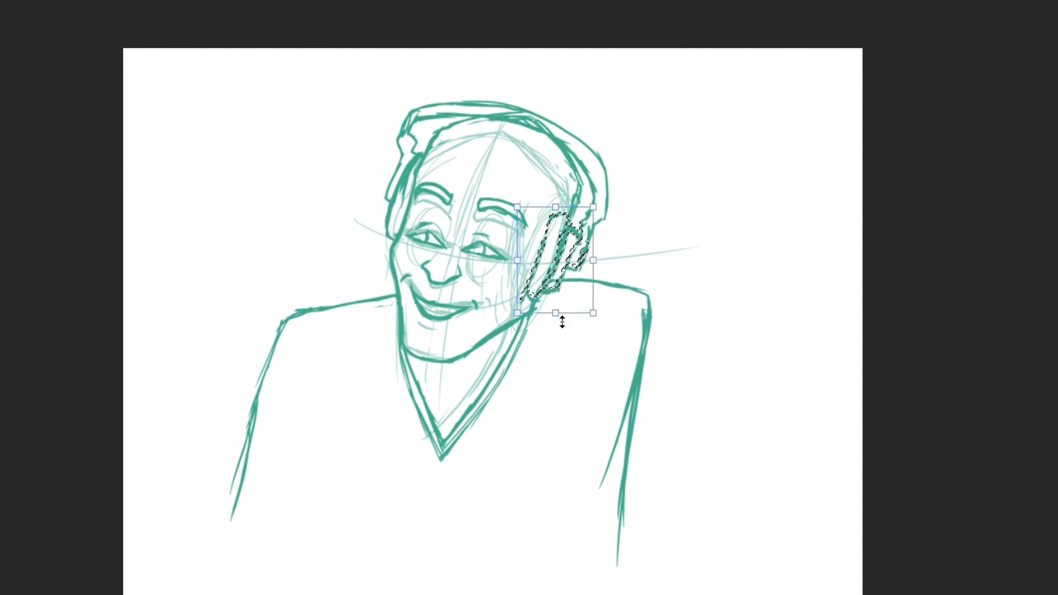
key("Return")
key("ctrl+t")
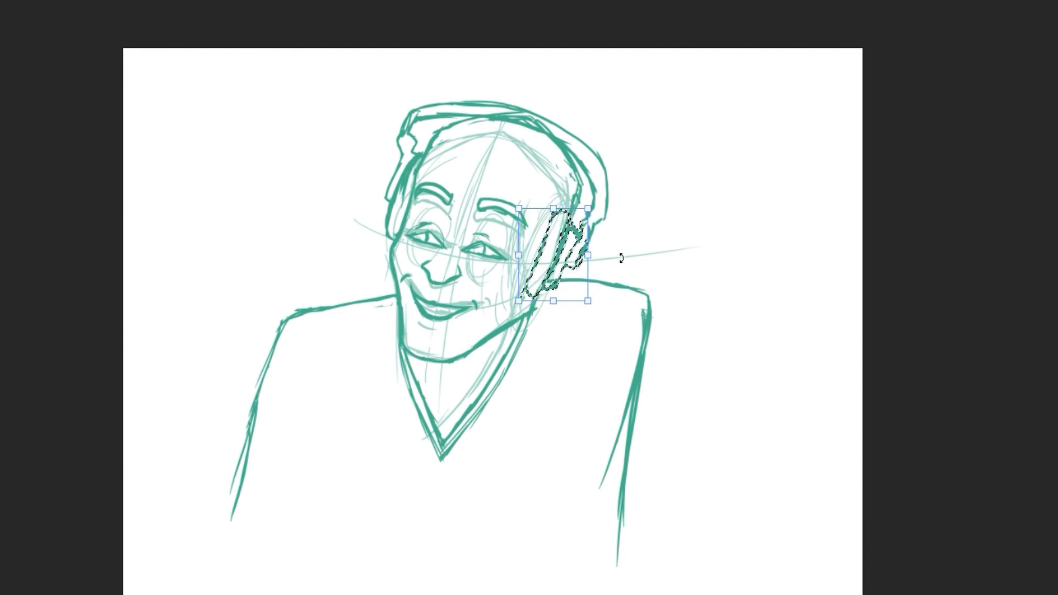
left_click_drag(645, 252, 643, 250)
key("Return")
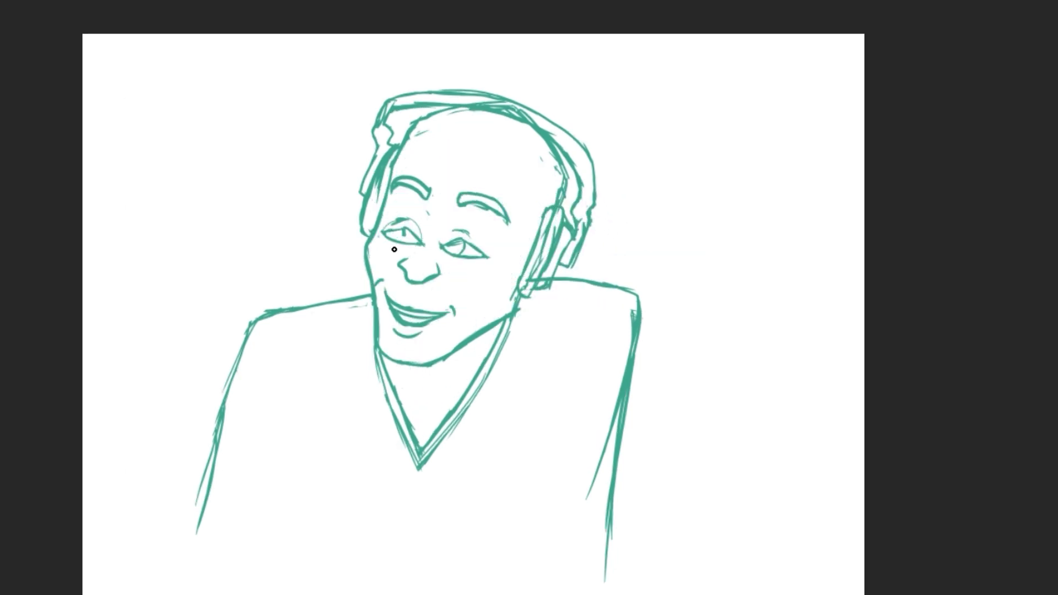
- Add two forehead wrinkles, ink darker lines over the eyes, and draw a thick left eyebrow
left_click_drag(446, 149, 484, 157)
left_click_drag(441, 159, 467, 165)
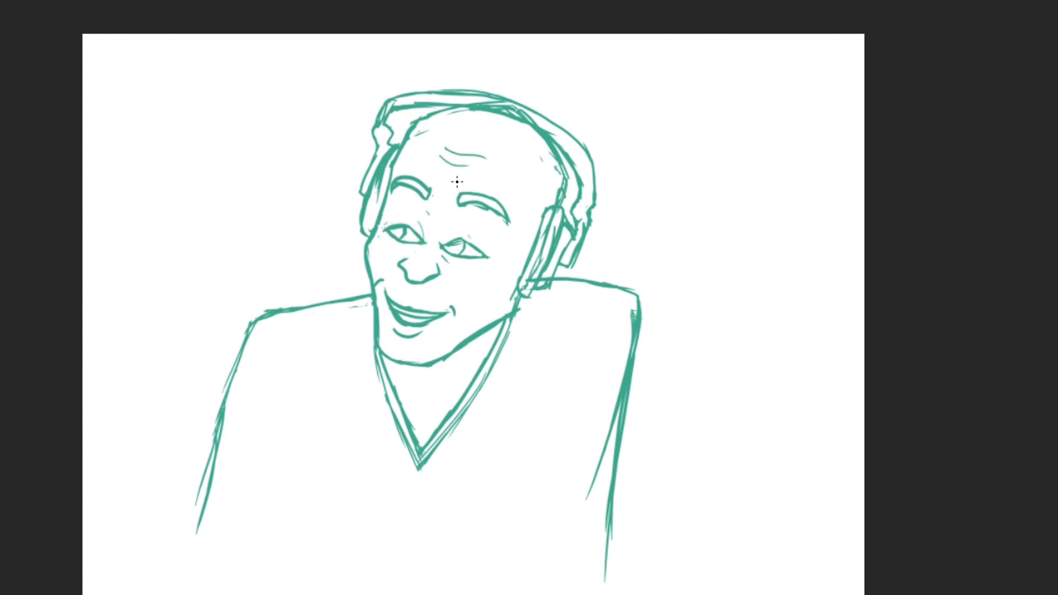
mouse_move(441, 241)
left_mouse_down()
mouse_move(496, 251)
mouse_move(485, 256)
left_mouse_up()
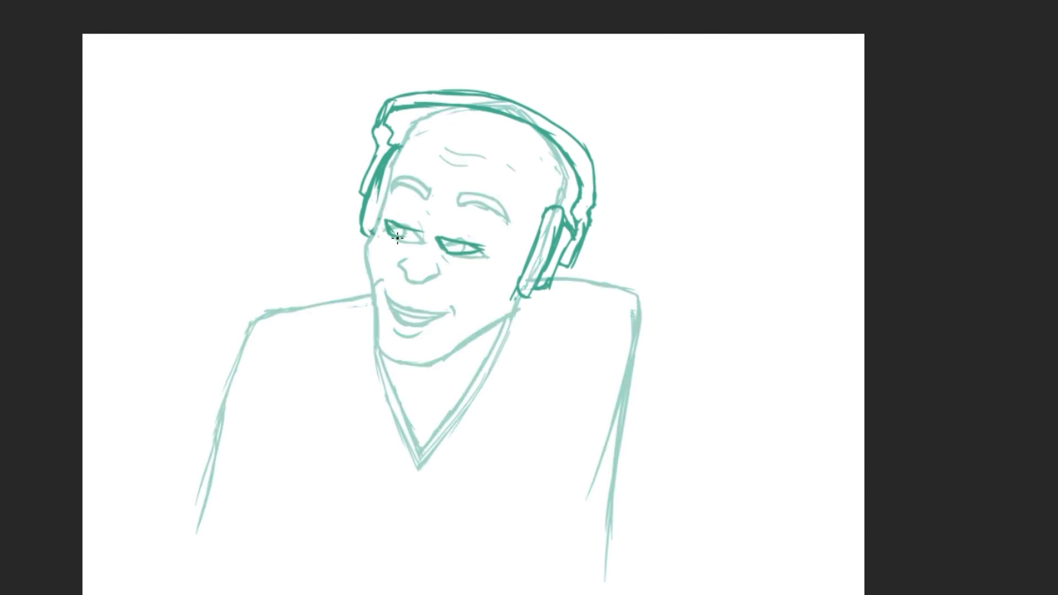
left_click_drag(386, 226, 430, 234)
mouse_move(383, 221)
left_mouse_down()
mouse_move(498, 222)
mouse_move(503, 242)
left_mouse_up()
left_click_drag(393, 190, 424, 209)
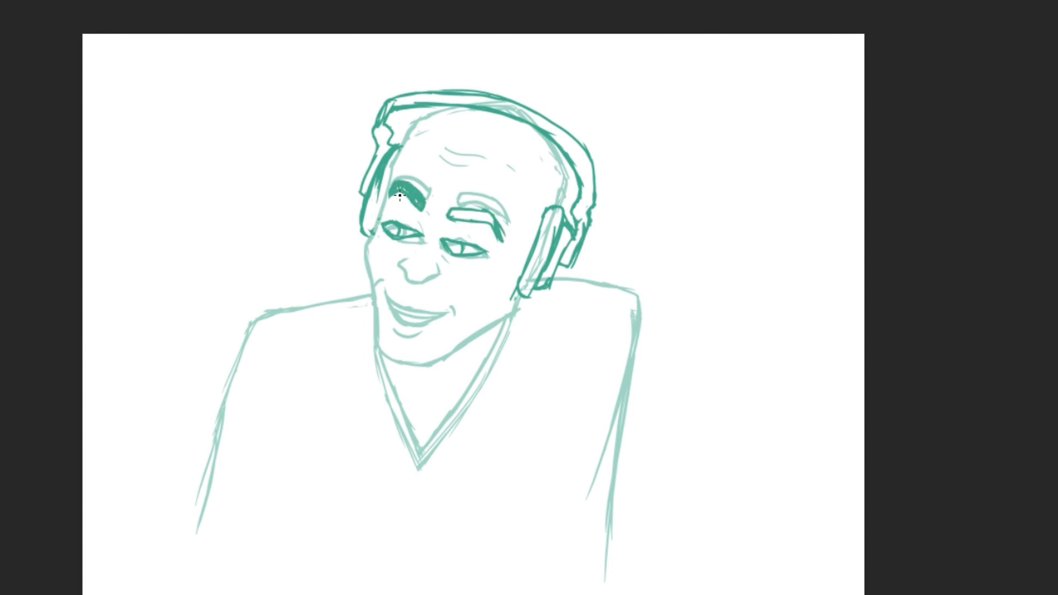
mouse_move(389, 166)
left_mouse_down()
mouse_move(379, 226)
mouse_move(520, 314)
left_mouse_up()
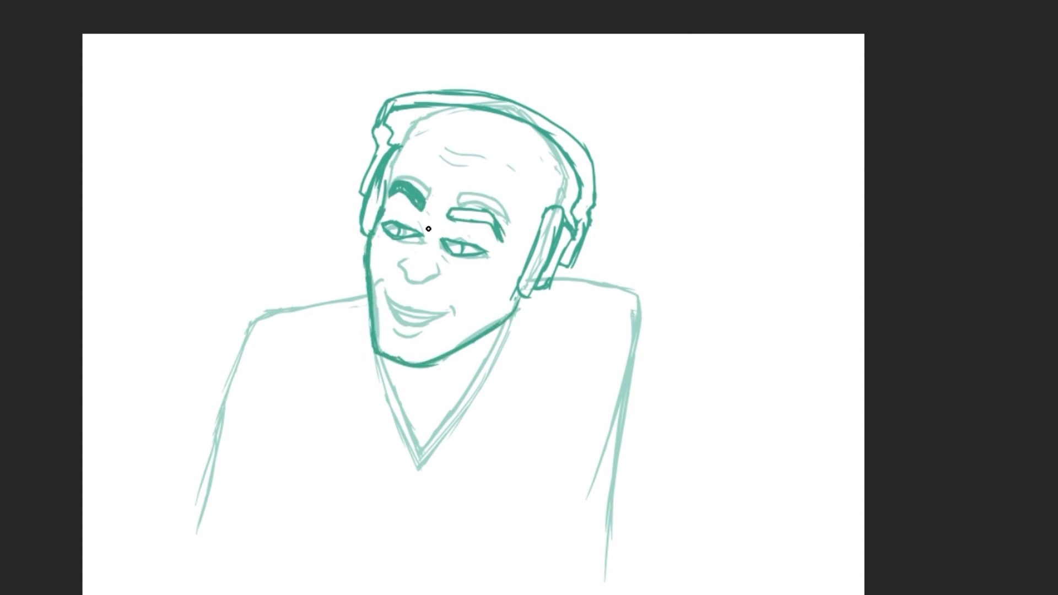
left_click_drag(392, 220, 438, 259)
key("ctrl+z")
- Ink the dark smile and lower lip, the head outline from temple to crown, and the right upper lid
left_click_drag(385, 296, 452, 312)
left_click_drag(389, 322, 427, 336)
left_click_drag(452, 216, 493, 218)
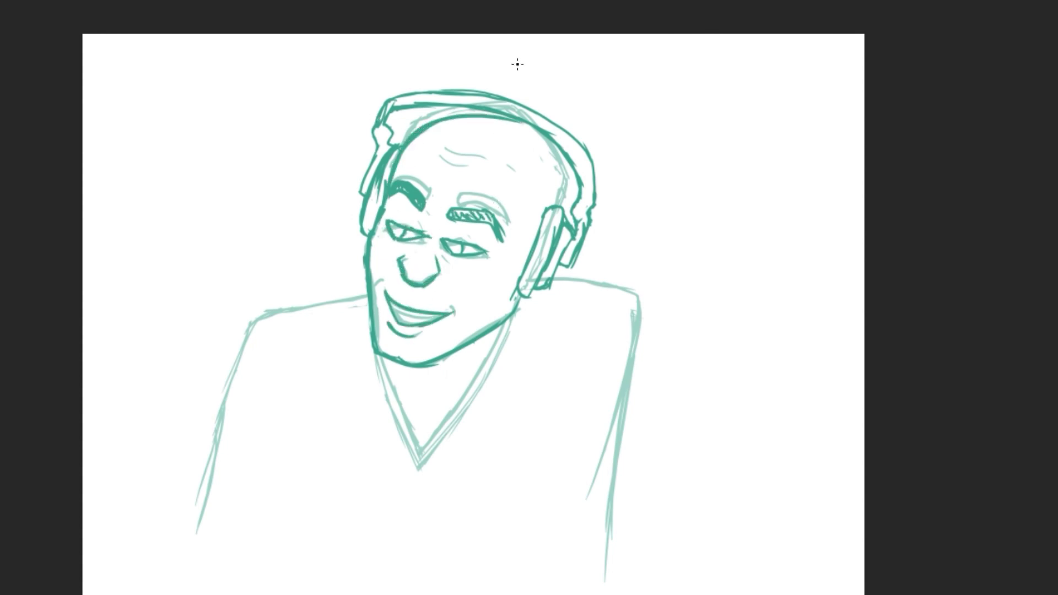
left_click_drag(388, 166, 567, 209)
left_click_drag(444, 238, 483, 243)
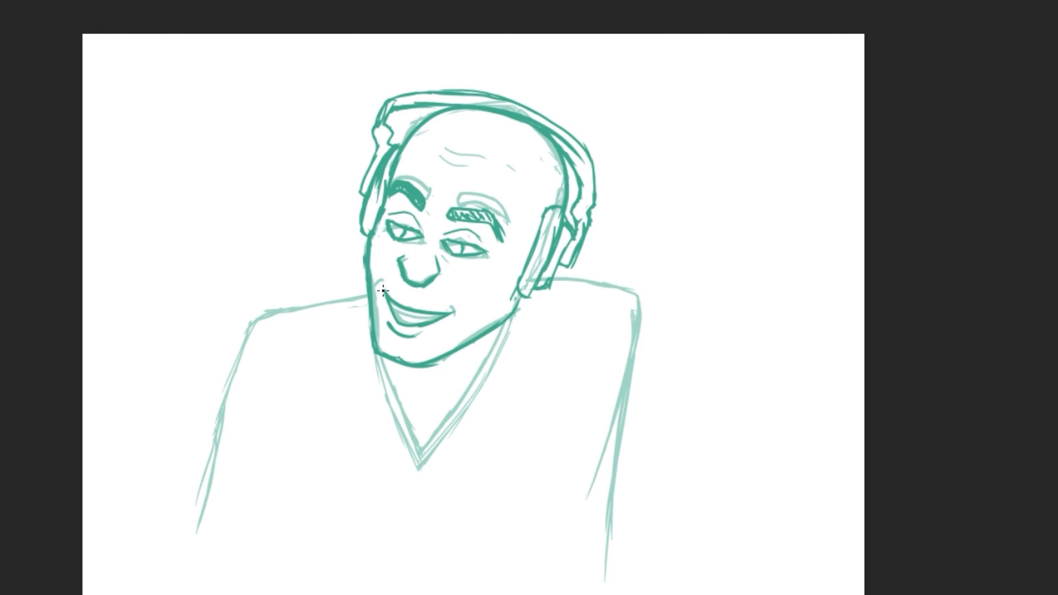
- Ink over both arms, the shoulders and the V-neck, adding a dark sleeve cuff
left_click_drag(551, 281, 606, 578)
left_click_drag(553, 403, 537, 592)
left_click_drag(516, 312, 381, 355)
mouse_move(369, 296)
left_mouse_down()
mouse_move(247, 331)
mouse_move(187, 556)
left_mouse_up()
left_click_drag(288, 438, 281, 590)
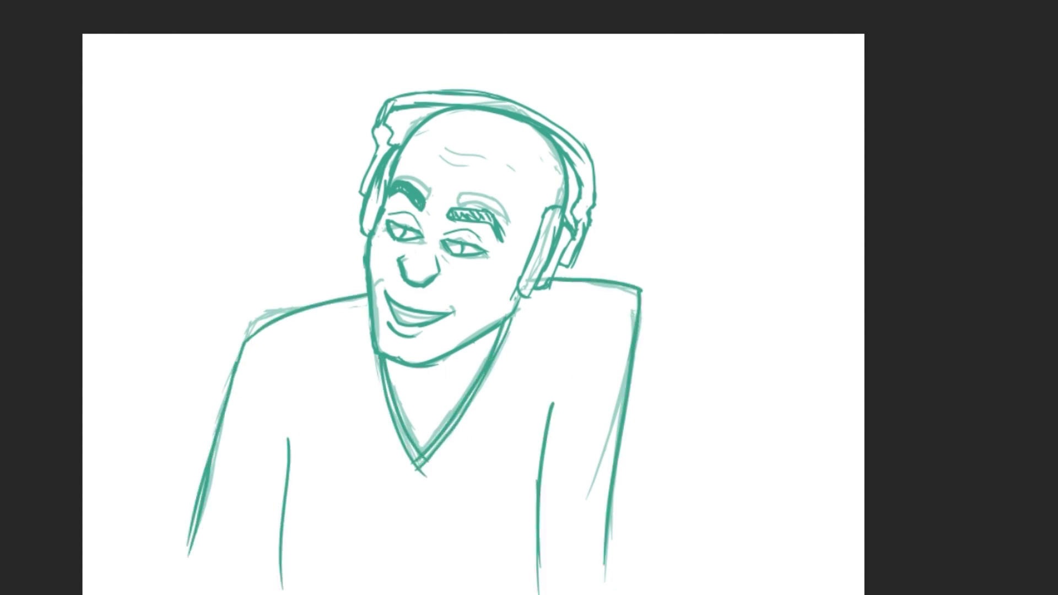
left_click_drag(191, 463, 317, 518)
left_click_drag(290, 433, 281, 590)
left_click_drag(209, 479, 181, 573)
left_click_drag(259, 551, 276, 592)
mouse_move(606, 281)
left_mouse_down()
mouse_move(639, 330)
mouse_move(597, 564)
left_mouse_up()
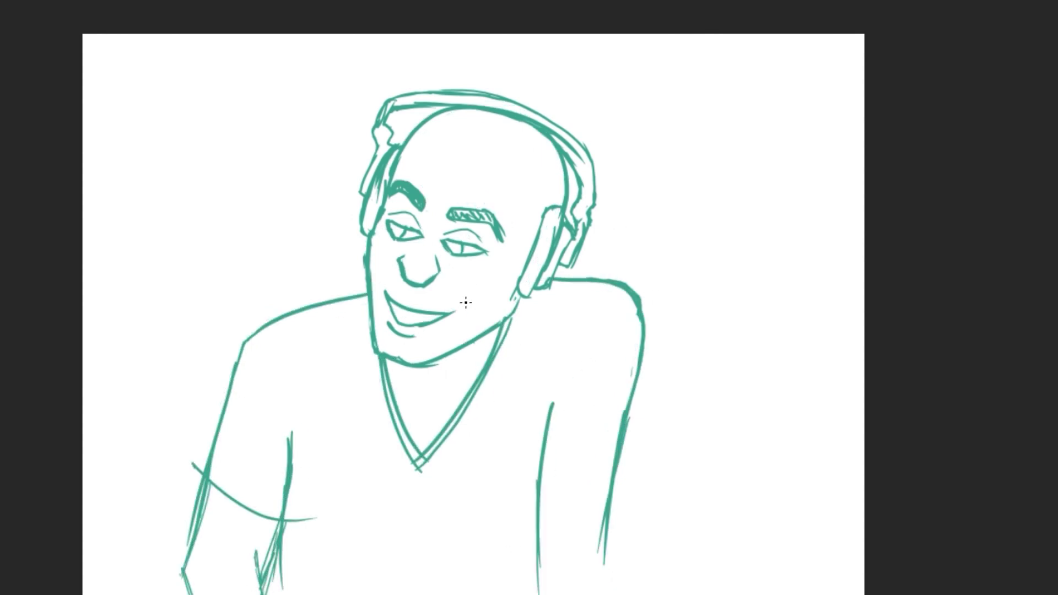
- Add thin forehead creases and a collarbone stroke, and remove a stray inner right-arm line
mouse_move(460, 165)
left_mouse_down()
mouse_move(473, 176)
mouse_move(440, 182)
left_mouse_up()
left_click_drag(477, 198, 505, 207)
mouse_move(552, 405)
left_mouse_down()
mouse_move(539, 592)
mouse_move(508, 594)
left_mouse_up()
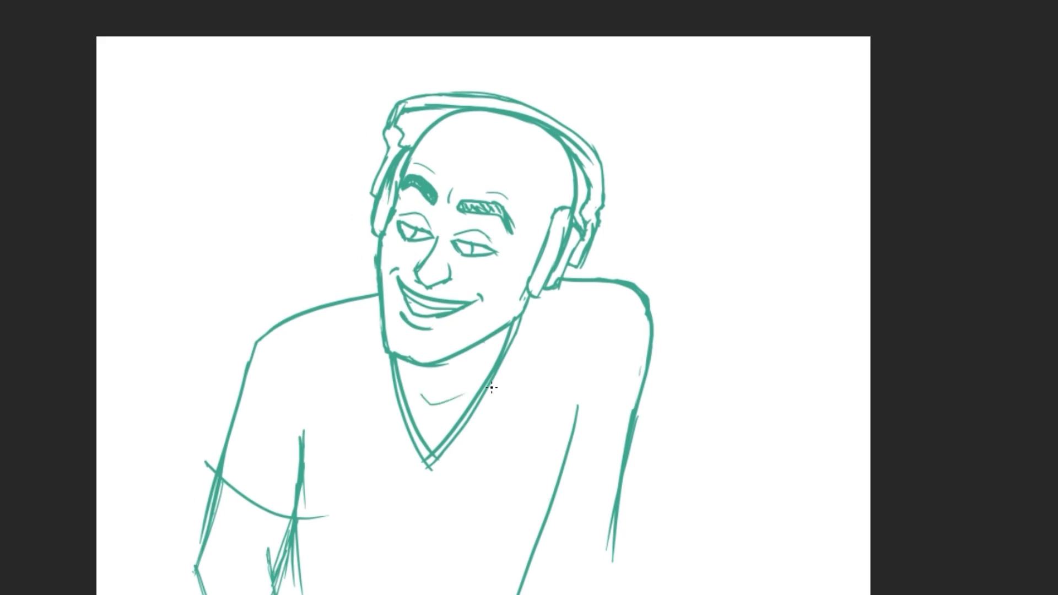
left_click_drag(414, 402, 460, 398)
mouse_move(603, 297)
left_mouse_down()
mouse_move(654, 339)
mouse_move(612, 556)
left_mouse_up()
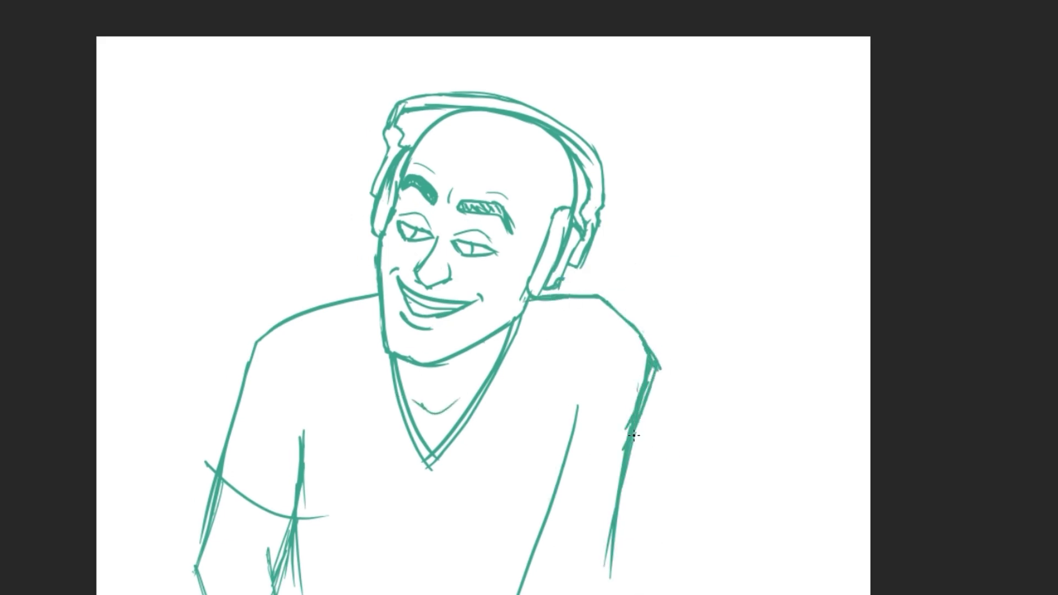
key("ctrl+t")
- Shift the right arm outline upward with Free Transform and commit it
left_click_drag(375, 280, 623, 253)
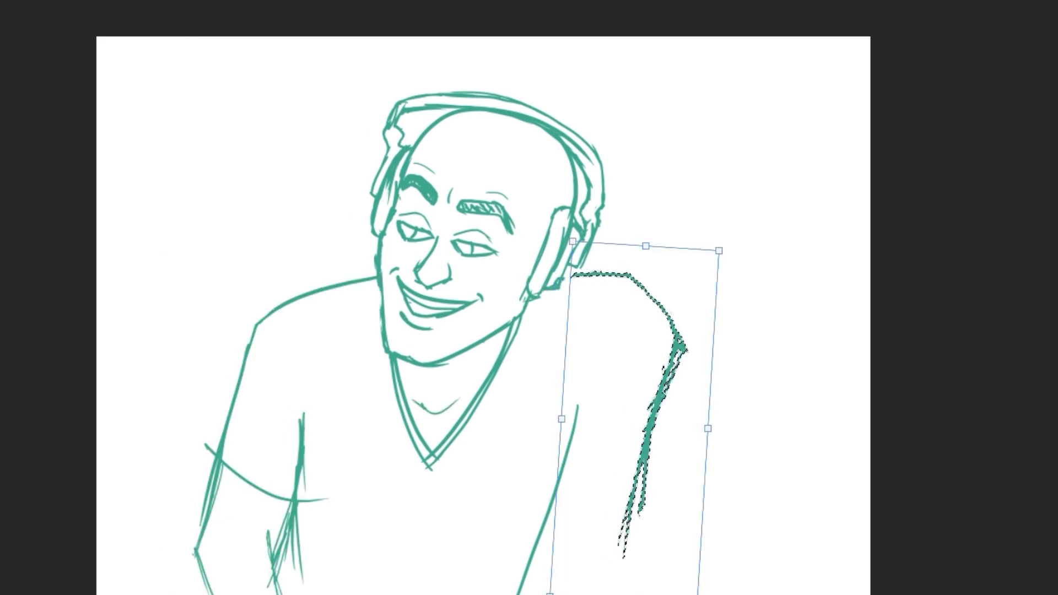
key("Return")
left_click_drag(661, 341, 634, 583)
left_click_drag(576, 394, 554, 556)
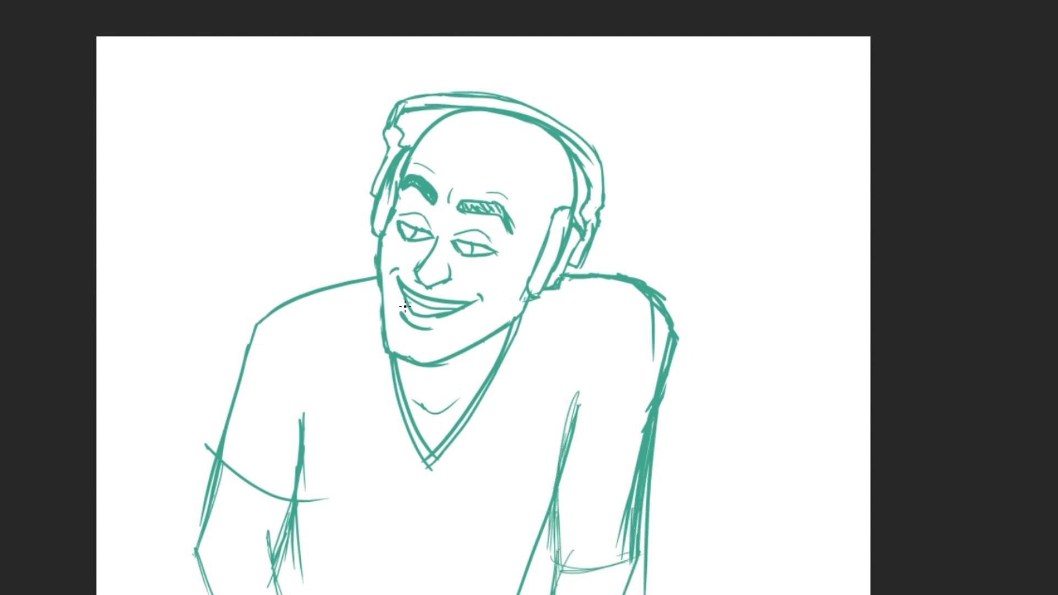
key("ctrl+z")
- Redraw the right shoulder, add sleeve seams and arm hatching, and fade the sketch to 50%
left_click_drag(659, 385, 668, 326)
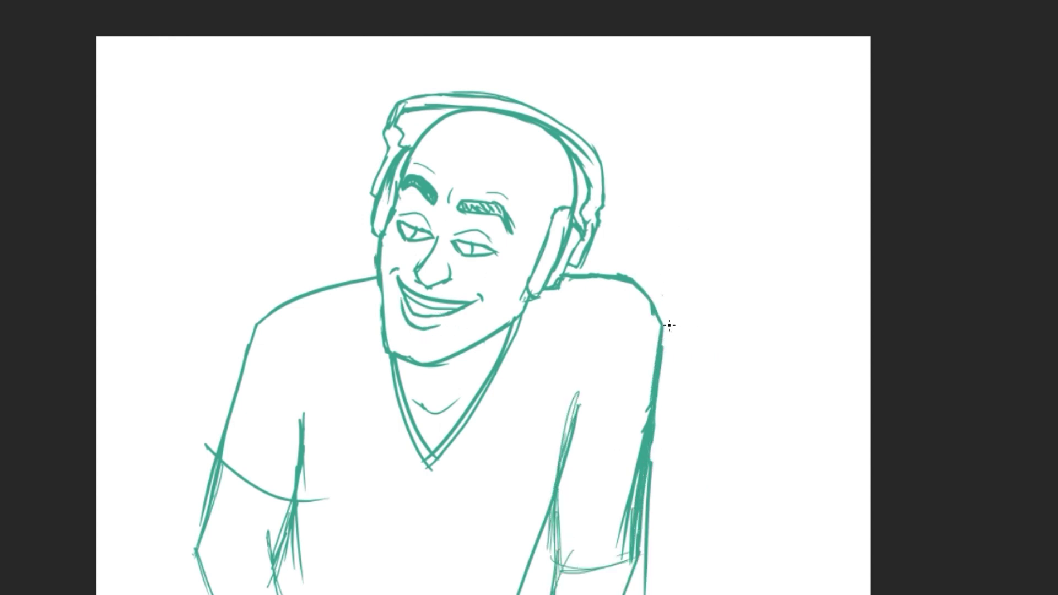
left_click_drag(606, 380, 567, 446)
left_click_drag(611, 414, 570, 452)
left_click_drag(548, 297, 523, 380)
left_click_drag(380, 294, 297, 419)
key("5")
- Ink dark lines along both shoulders and the outer and inner strokes of both arms
mouse_move(562, 273)
left_mouse_down()
mouse_move(655, 277)
mouse_move(642, 594)
left_mouse_up()
left_click_drag(376, 278, 258, 315)
mouse_move(258, 315)
left_mouse_down()
mouse_move(190, 542)
mouse_move(212, 441)
left_mouse_up()
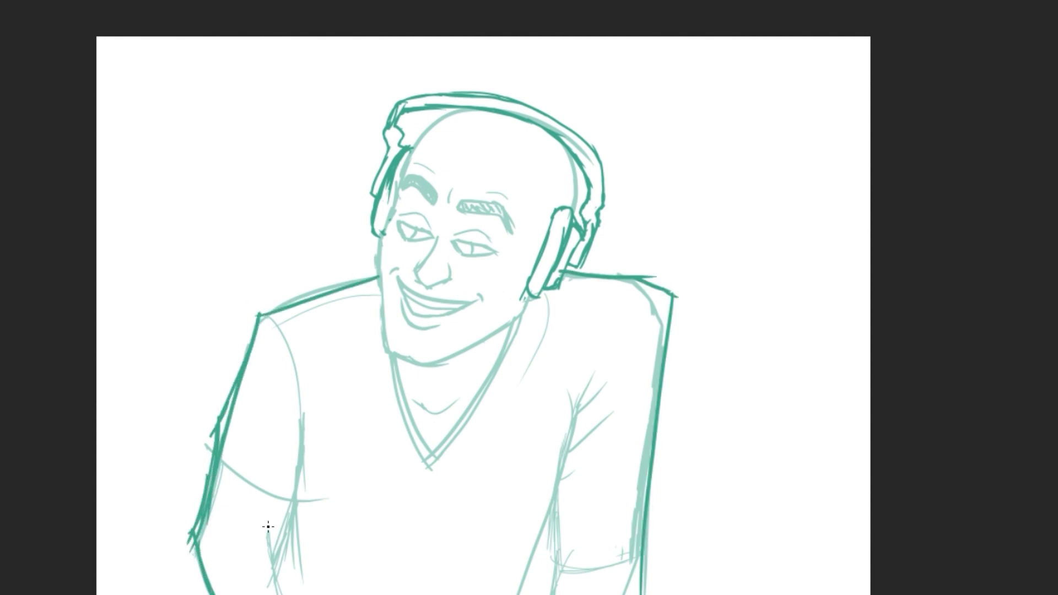
left_click_drag(266, 528, 297, 592)
left_click_drag(306, 415, 289, 562)
left_click_drag(663, 381, 613, 594)
left_click_drag(579, 414, 532, 593)
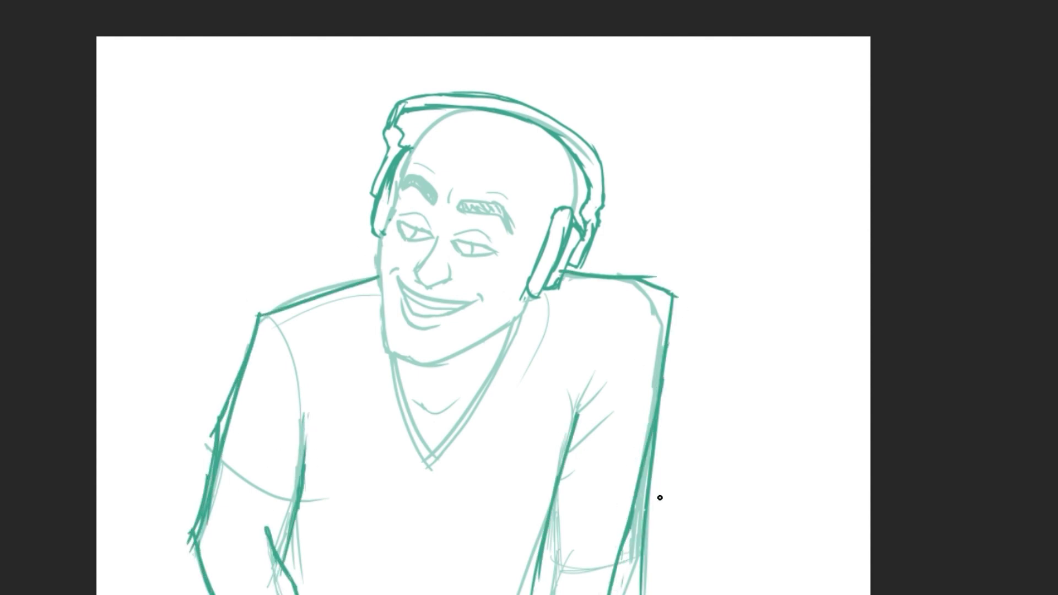
left_click_drag(631, 512, 610, 594)
left_click_drag(567, 444, 534, 575)
left_click_drag(644, 450, 623, 532)
- Nudge the left arm outline right and draw short-sleeve hem curves across both arms
key("ctrl+comma")
key("ctrl+comma")
key("ctrl+t")
left_click_drag(380, 465, 391, 465)
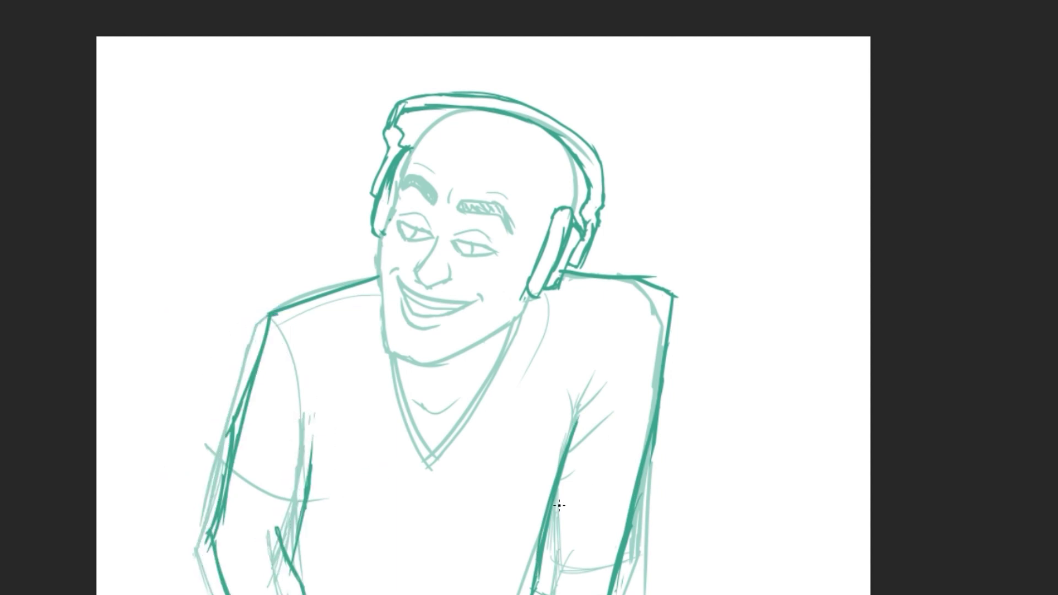
left_click_drag(552, 499, 690, 463)
left_click_drag(236, 447, 328, 474)
key("ctrl+comma")
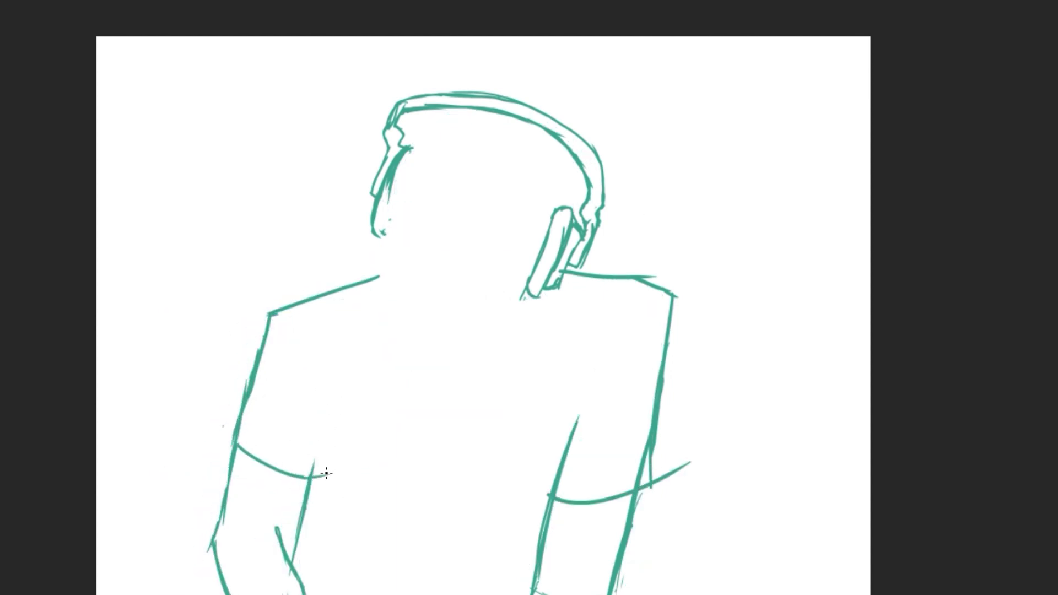
key("ctrl+comma")
- Ink the left side of the face and the jaw and chin line
mouse_move(391, 238)
left_mouse_down()
mouse_move(386, 352)
mouse_move(546, 312)
left_mouse_up()
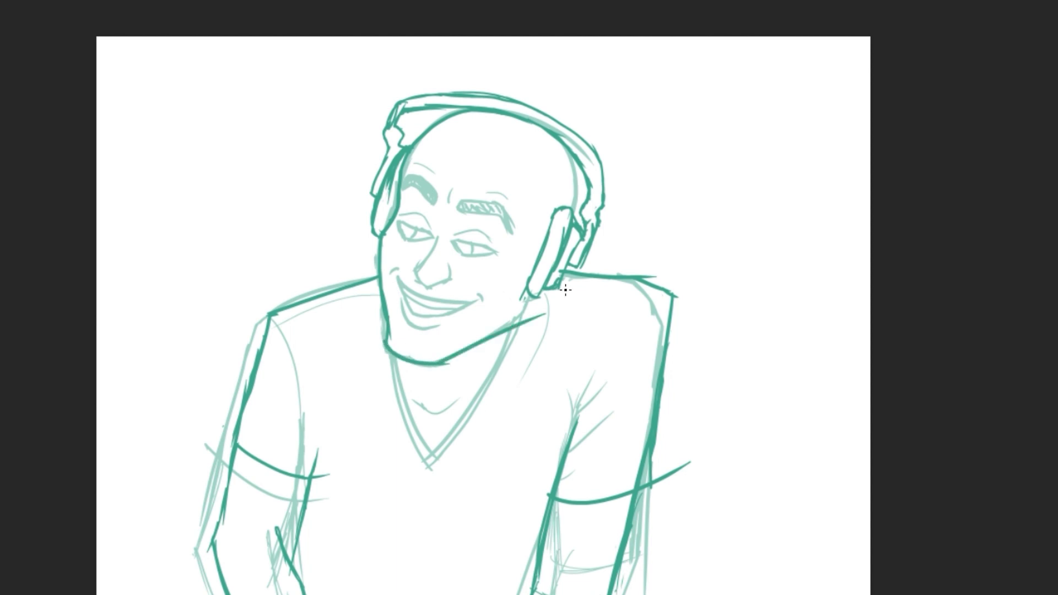
left_click_drag(453, 241, 496, 252)
key("ctrl+z")
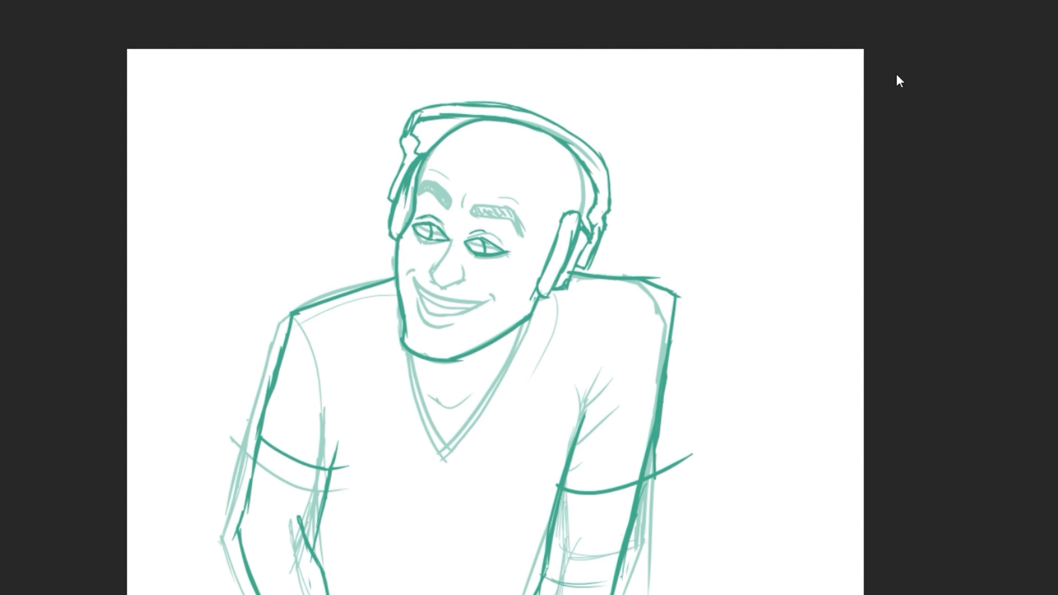
- Ink smooth right and left eyebrows, undoing rough attempts on the right one
mouse_move(465, 220)
left_mouse_down()
mouse_move(515, 237)
mouse_move(530, 213)
left_mouse_up()
key("ctrl+z")
key("ctrl+z")
key("ctrl+z")
mouse_move(468, 222)
left_mouse_down()
mouse_move(521, 238)
mouse_move(521, 250)
left_mouse_up()
key("ctrl+z")
key("ctrl+z")
left_click_drag(469, 215, 519, 253)
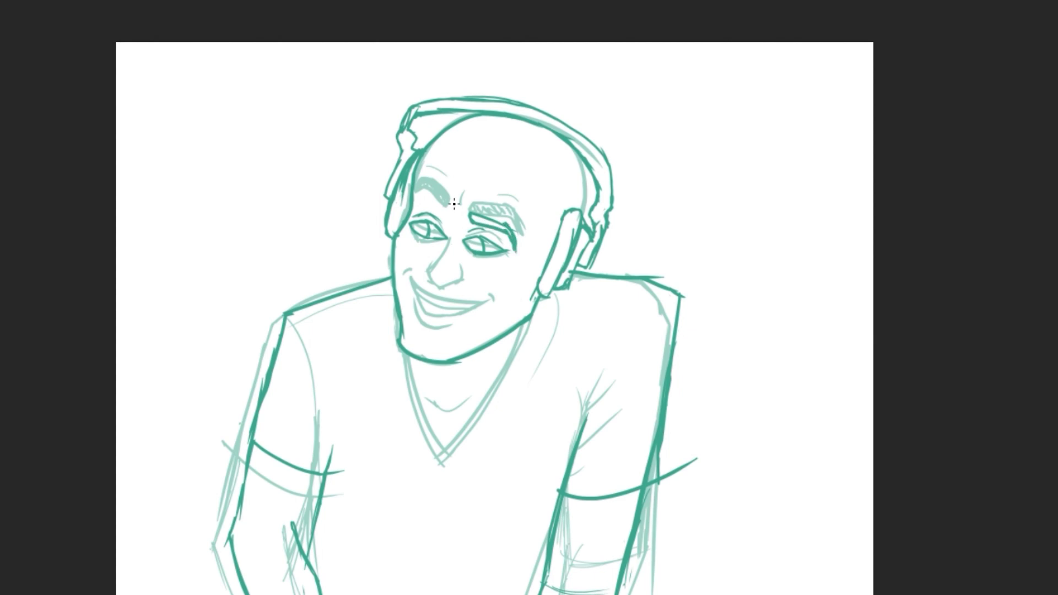
left_click_drag(419, 186, 451, 198)
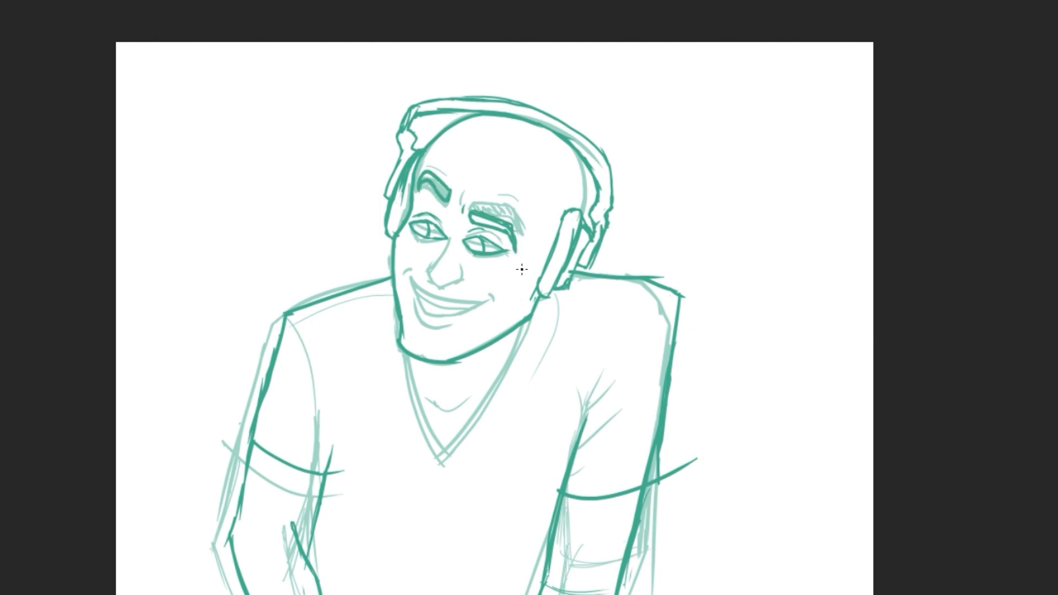
- Ink the nose, a dimple at the smile's corner and the lower lip
left_click_drag(441, 235, 484, 302)
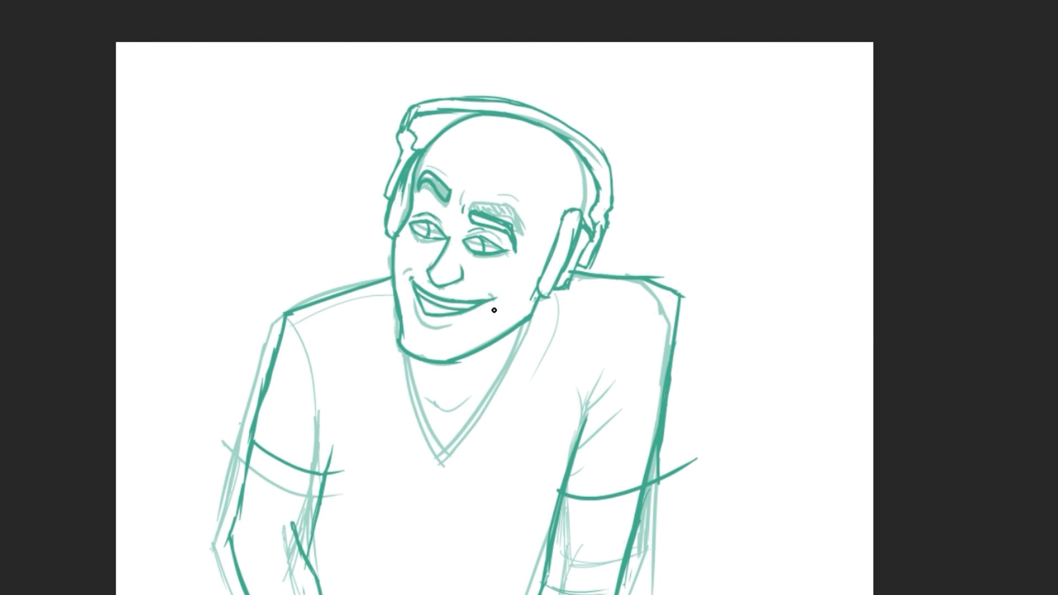
left_click_drag(492, 292, 496, 302)
left_click_drag(415, 310, 451, 323)
- Ink the collar curve under the chin and the right collar line down to the V-point
left_click_drag(405, 355, 496, 405)
left_click_drag(523, 326, 503, 378)
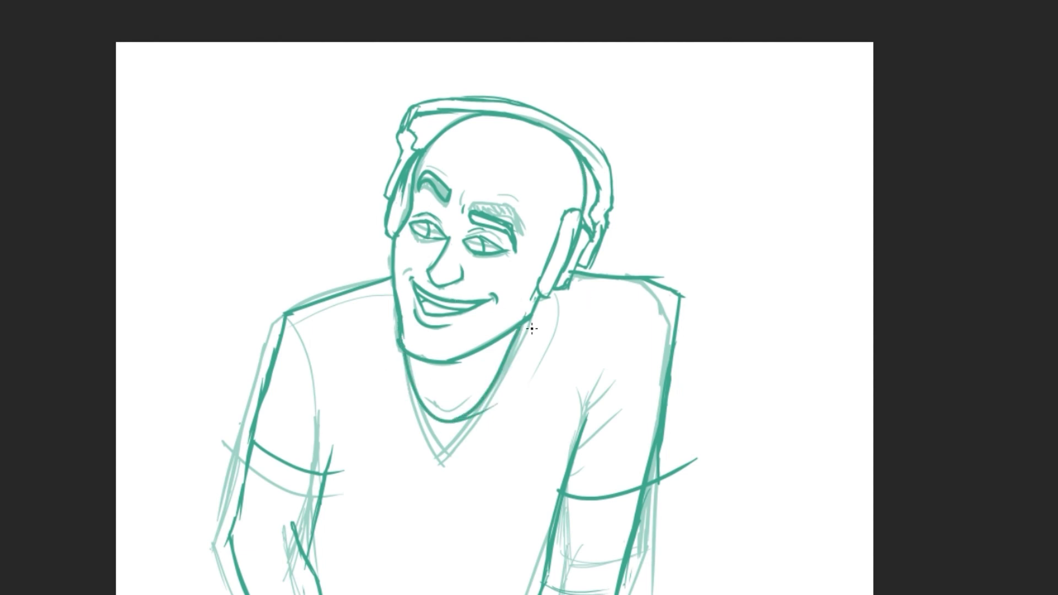
mouse_move(408, 358)
left_mouse_down()
mouse_move(514, 339)
mouse_move(449, 414)
left_mouse_up()
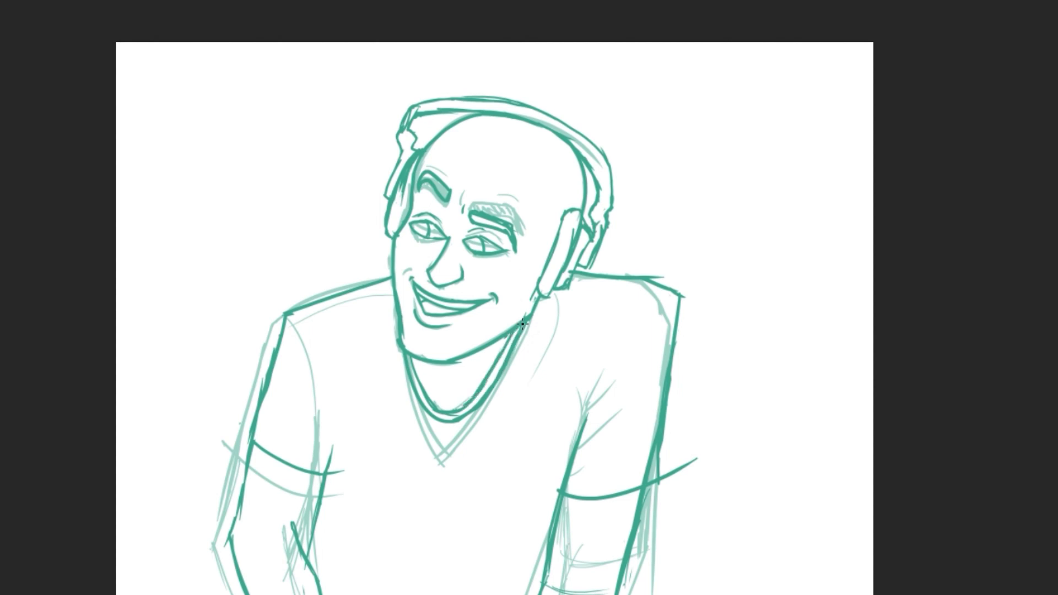
left_click_drag(515, 331, 451, 439)
left_click_drag(474, 392, 439, 432)
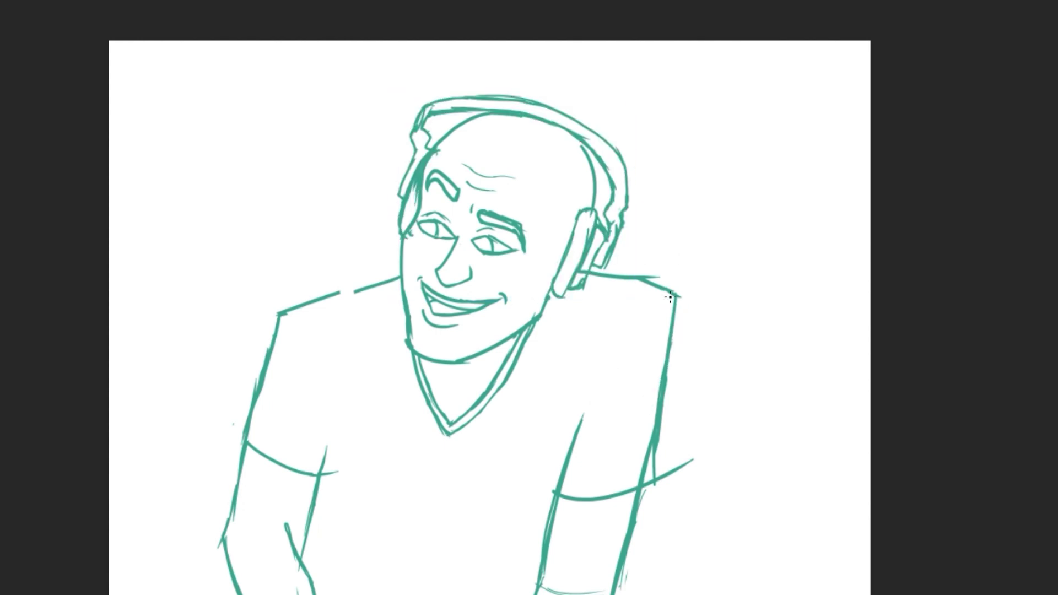
- Redraw both shoulders as smooth curves with shirt fold strokes near the neck
left_click_drag(639, 279, 661, 408)
mouse_move(385, 281)
left_mouse_down()
mouse_move(270, 341)
mouse_move(251, 403)
left_mouse_up()
left_click_drag(392, 301, 366, 389)
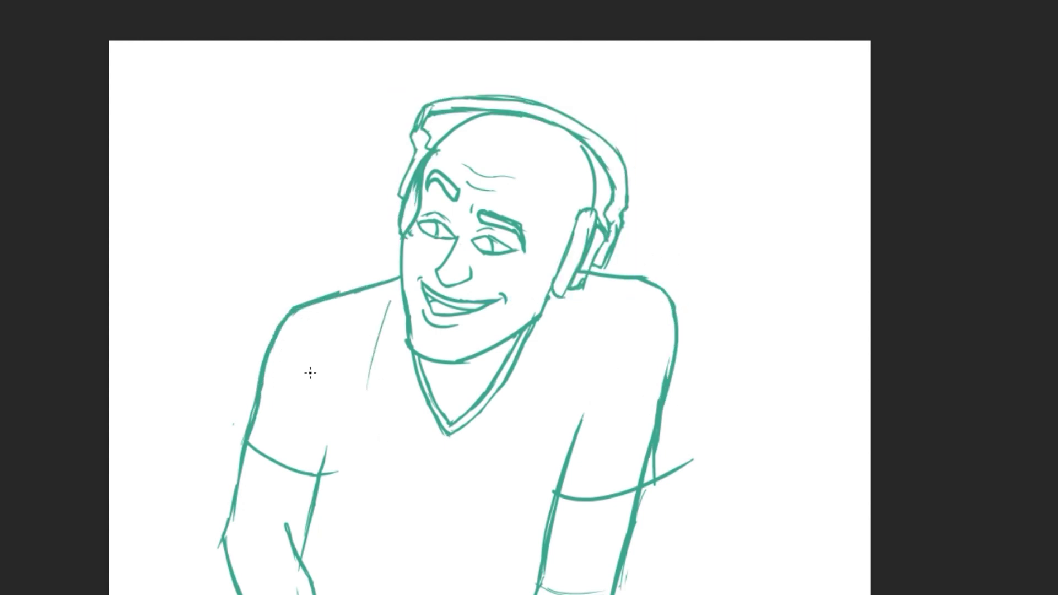
left_click_drag(282, 368, 307, 437)
left_click_drag(262, 395, 267, 412)
left_click_drag(260, 374, 252, 428)
left_click_drag(259, 375, 239, 436)
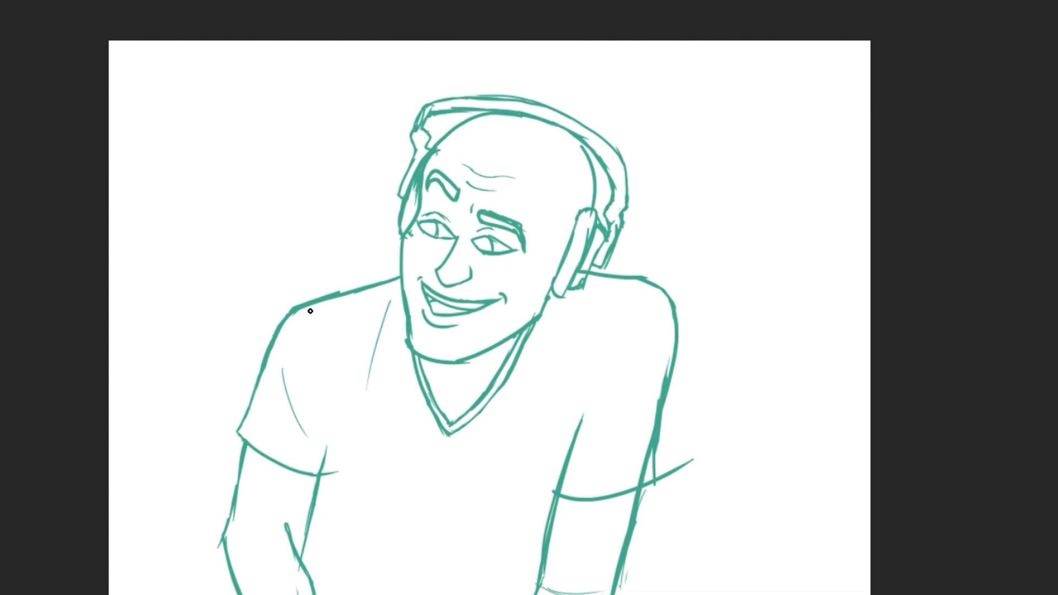
left_click_drag(331, 427, 318, 474)
- Add sleeve edges, torso and side fold strokes, and tidy the forearm lines
left_click_drag(693, 458, 639, 485)
left_click_drag(664, 426, 652, 485)
left_click_drag(564, 487, 594, 484)
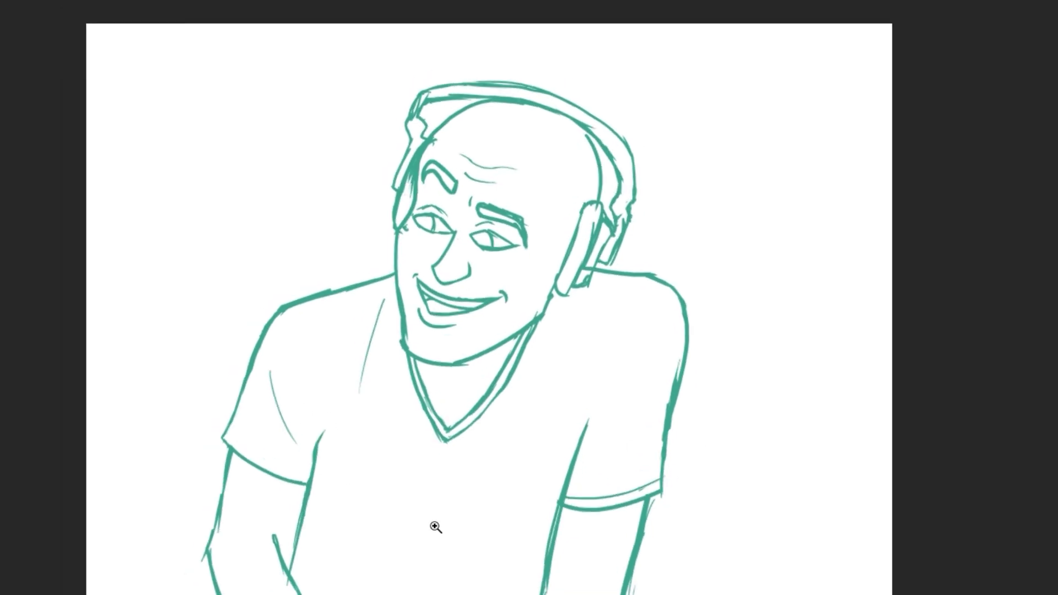
left_click_drag(246, 431, 317, 465)
left_click_drag(485, 421, 442, 524)
left_click_drag(527, 431, 456, 566)
left_click_drag(615, 294, 588, 399)
left_click_drag(669, 308, 631, 427)
left_click_drag(645, 410, 581, 449)
left_click_drag(302, 594, 279, 538)
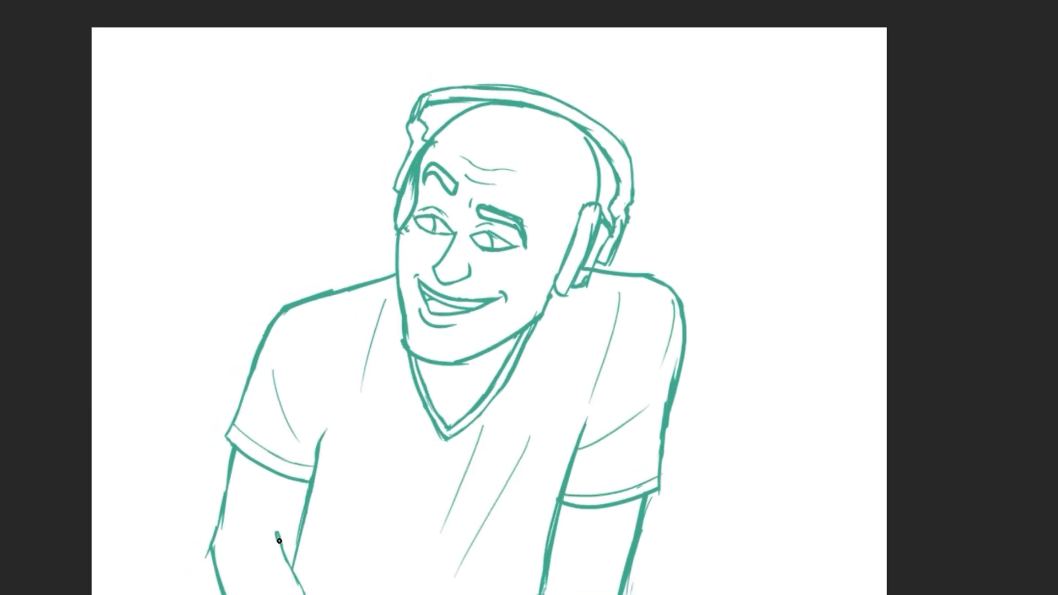
left_click_drag(561, 565, 550, 574)
- Sketch the microphone body, mic head, boom lines and connector by the shoulder
left_click_drag(460, 338, 568, 463)
left_click_drag(463, 342, 542, 491)
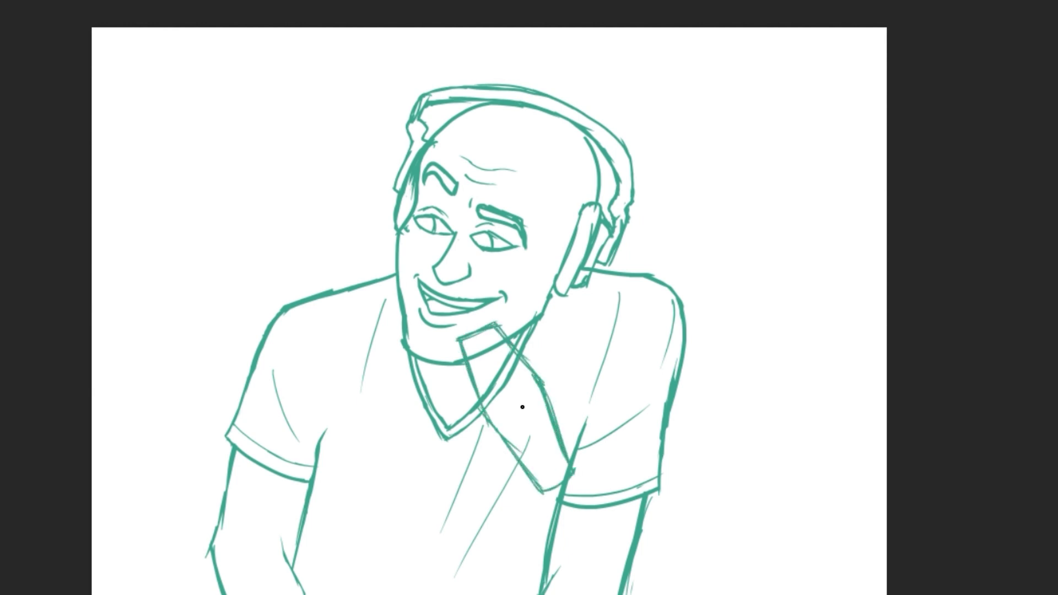
mouse_move(513, 410)
left_mouse_down()
mouse_move(650, 339)
mouse_move(681, 341)
mouse_move(683, 304)
mouse_move(715, 338)
mouse_move(683, 295)
mouse_move(788, 278)
left_mouse_up()
left_click_drag(716, 306, 792, 286)
left_click_drag(717, 336, 796, 314)
mouse_move(594, 360)
left_mouse_down()
mouse_move(570, 353)
mouse_move(677, 300)
mouse_move(738, 339)
mouse_move(755, 299)
left_mouse_up()
left_click_drag(658, 315, 754, 291)
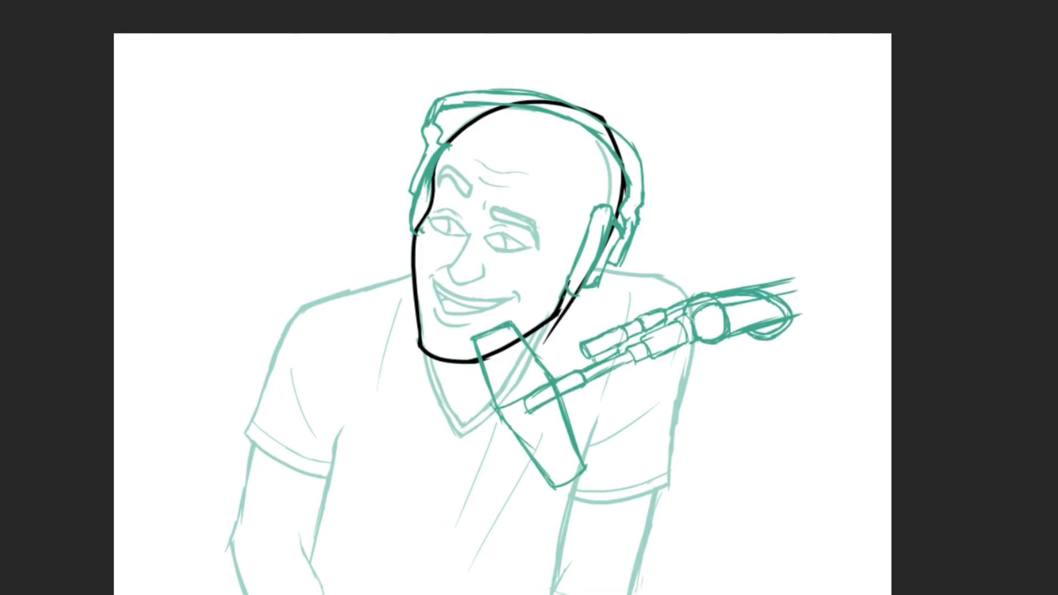
- Ink the eyes, irises, eyebrows, nose, smile line and mouth in black
key("ctrl+z")
key("ctrl+z")
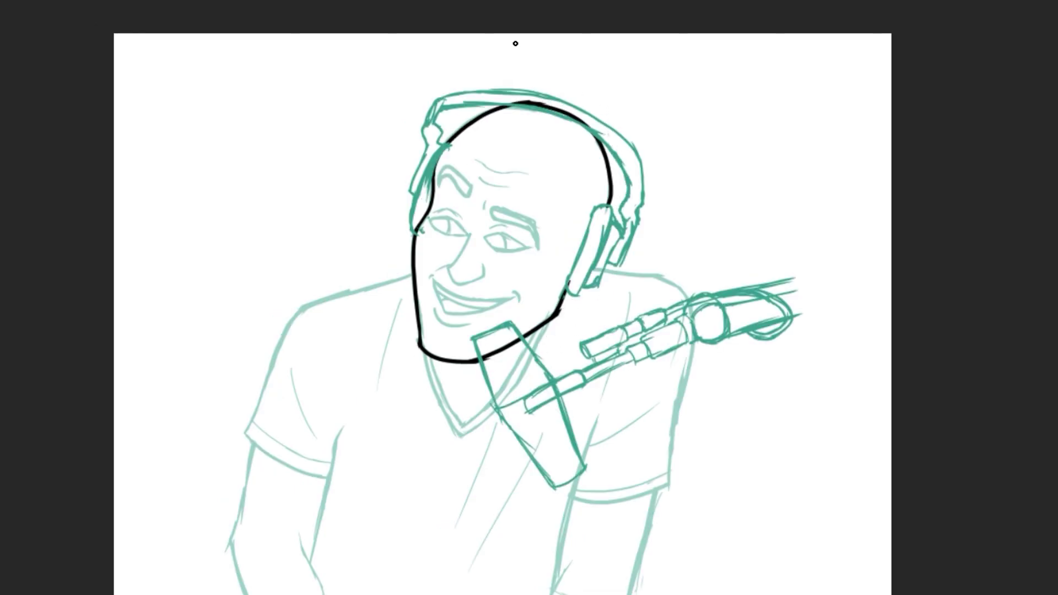
mouse_move(429, 222)
left_mouse_down()
mouse_move(457, 219)
mouse_move(466, 235)
left_mouse_up()
left_click_drag(483, 243, 524, 249)
left_click_drag(448, 218, 446, 234)
left_click_drag(505, 234, 503, 252)
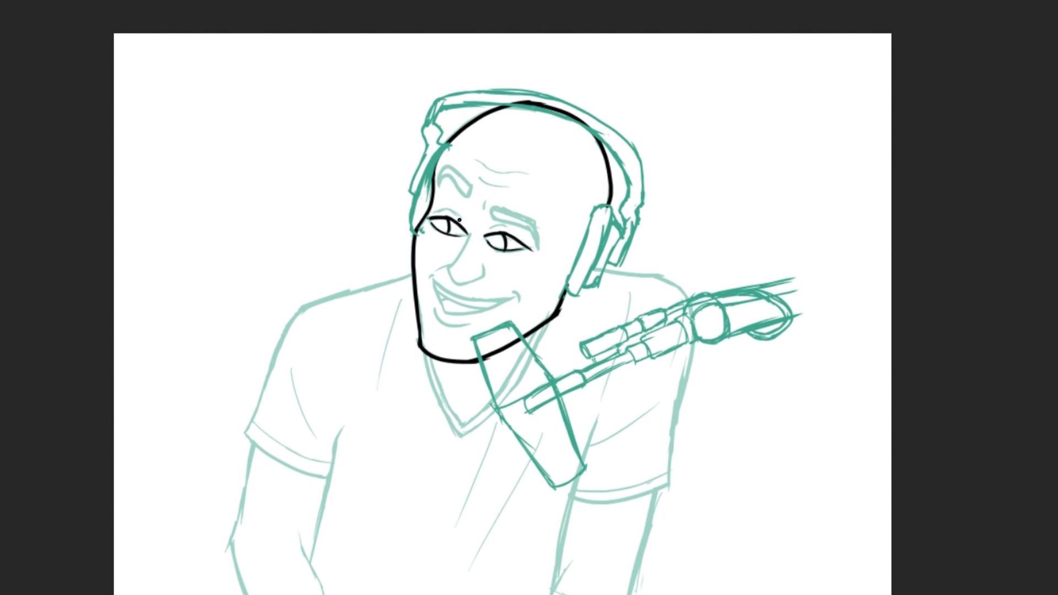
left_click_drag(493, 215, 535, 249)
left_click_drag(441, 189, 469, 195)
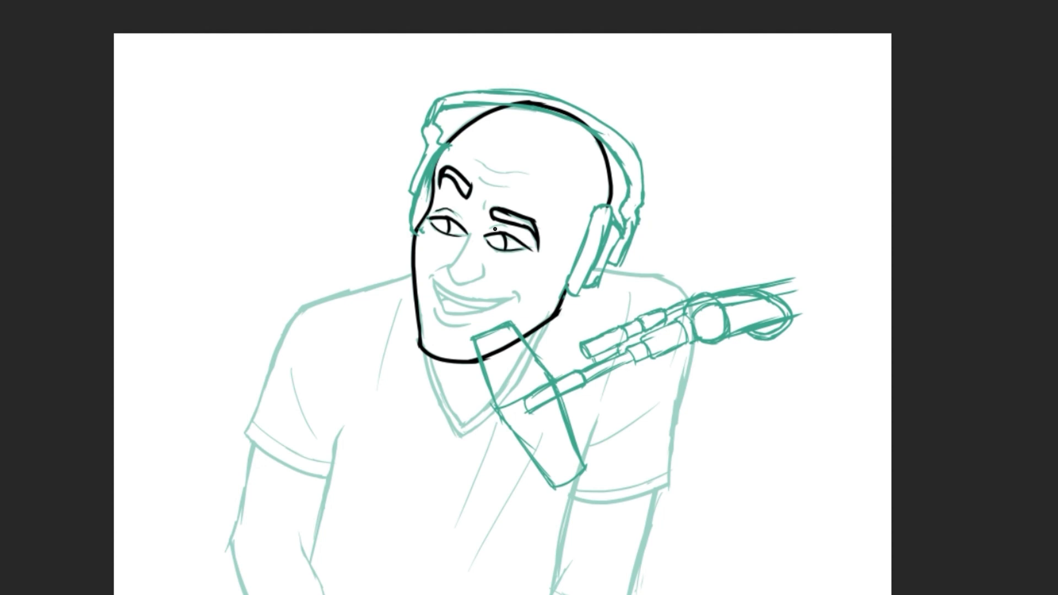
mouse_move(467, 239)
left_mouse_down()
mouse_move(484, 266)
mouse_move(528, 294)
left_mouse_up()
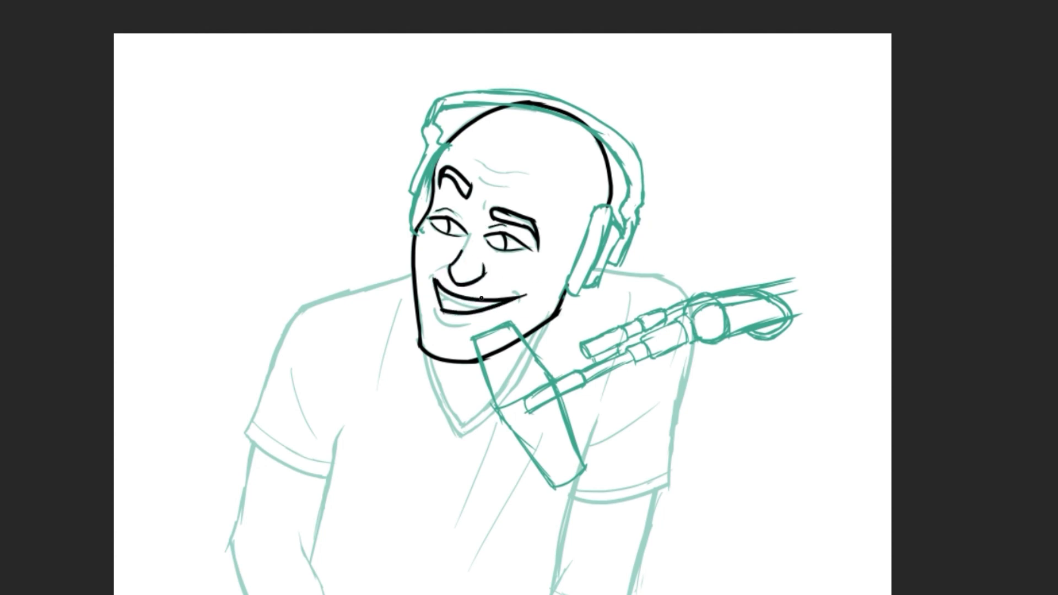
mouse_move(440, 295)
left_mouse_down()
mouse_move(510, 302)
mouse_move(478, 309)
mouse_move(521, 301)
mouse_move(470, 328)
left_mouse_up()
- Ink both shoulders, arms, sleeve hems and the right forearm lines
mouse_move(412, 272)
left_mouse_down()
mouse_move(308, 300)
mouse_move(243, 432)
mouse_move(347, 483)
left_mouse_up()
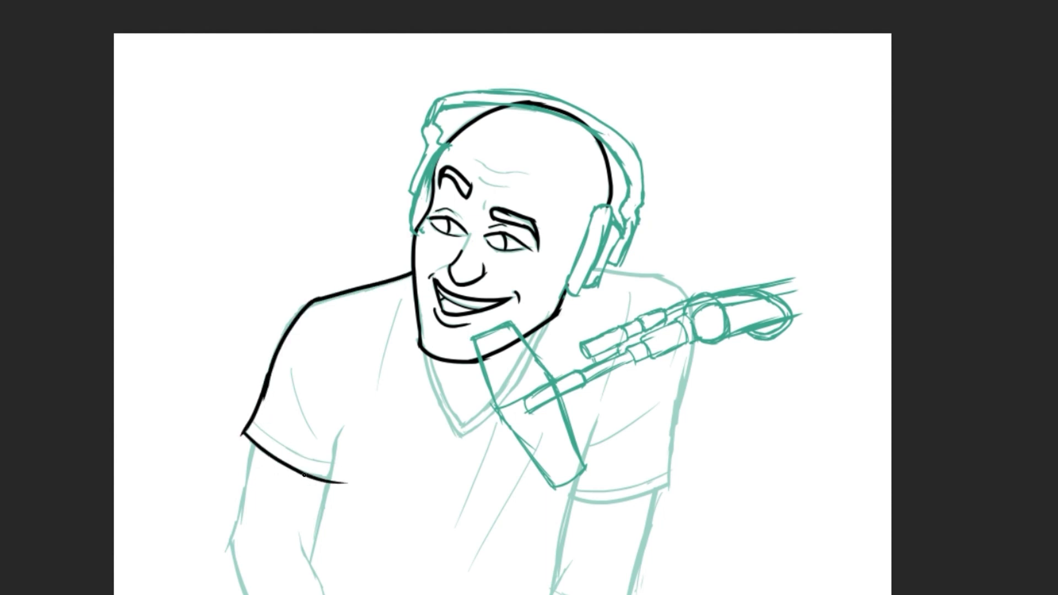
key("ctrl+z")
left_click_drag(340, 427, 332, 481)
left_click_drag(593, 270, 693, 288)
mouse_move(689, 292)
left_mouse_down()
mouse_move(671, 501)
mouse_move(570, 496)
left_mouse_up()
left_click_drag(657, 495, 632, 594)
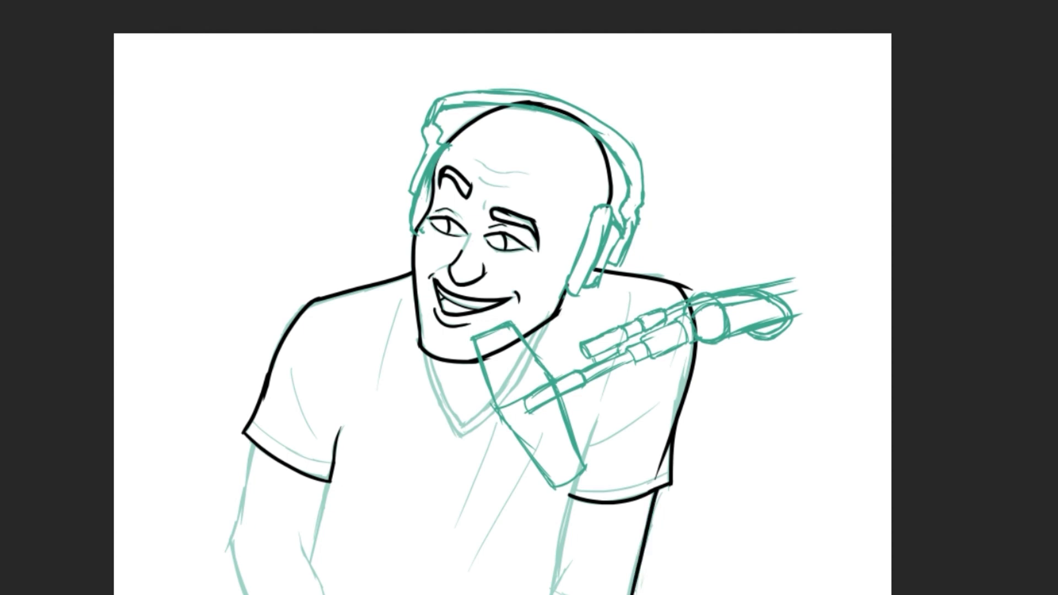
left_click_drag(594, 426, 554, 571)
- Ink the left arm and the inner sleeve hems
left_click_drag(252, 440, 225, 551)
left_click_drag(332, 481, 306, 568)
left_click_drag(232, 536, 246, 594)
left_click_drag(301, 534, 325, 594)
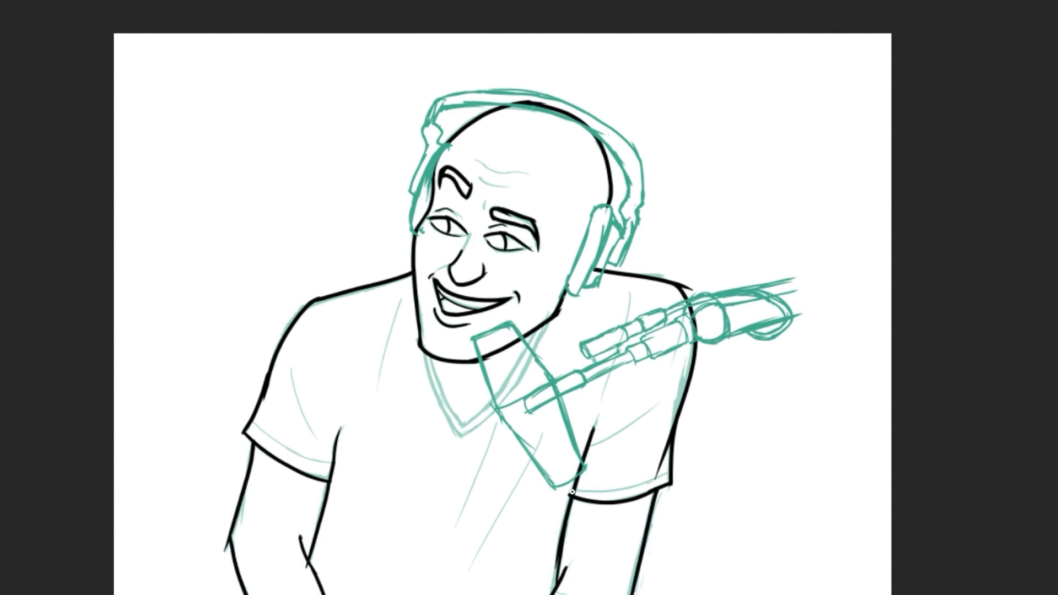
left_click_drag(252, 421, 334, 465)
left_click_drag(670, 468, 576, 491)
- Ink the V-neck collar below the chin with its inner line
left_click_drag(551, 321, 462, 435)
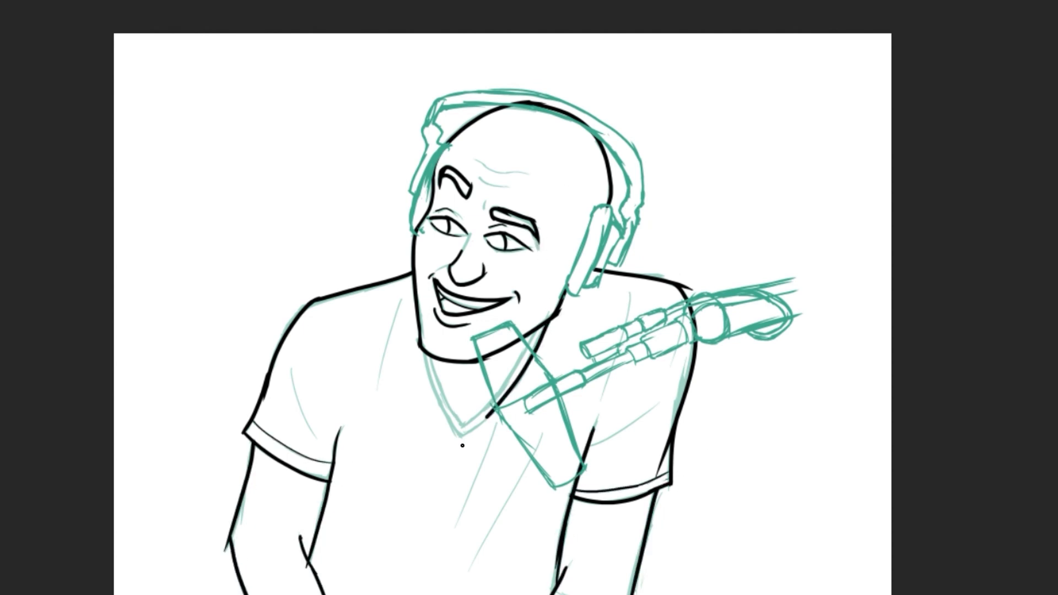
left_click_drag(423, 353, 473, 456)
left_click_drag(539, 332, 462, 438)
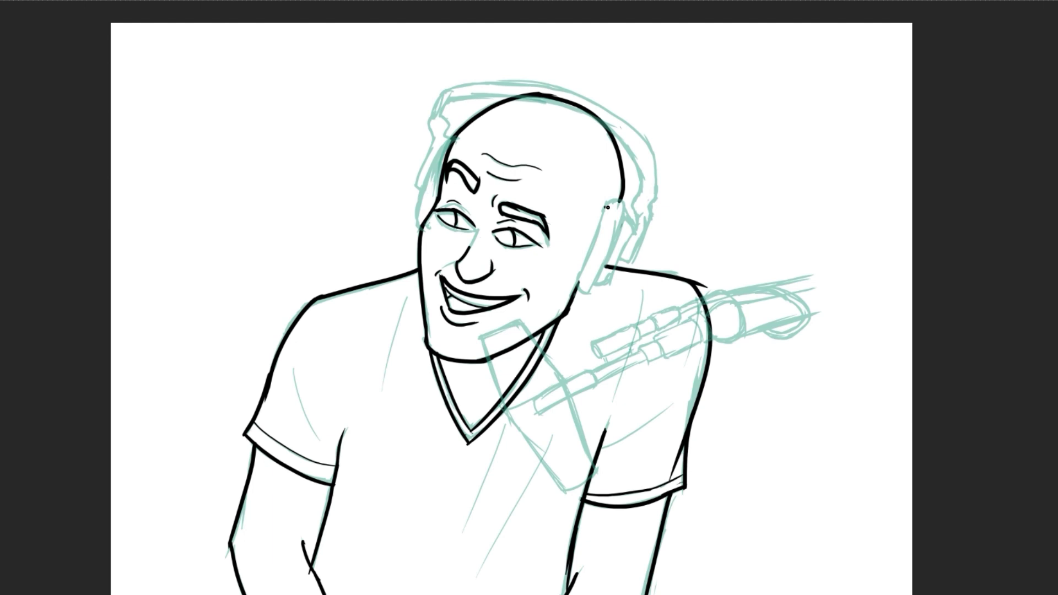
- Ink the headphone earcup and its outer shell right of the head
left_click_drag(606, 202, 577, 286)
mouse_move(609, 202)
left_mouse_down()
mouse_move(625, 232)
mouse_move(586, 298)
left_mouse_up()
left_click_drag(595, 283, 579, 292)
mouse_move(622, 204)
left_mouse_down()
mouse_move(636, 232)
mouse_move(606, 276)
mouse_move(655, 215)
mouse_move(631, 111)
left_mouse_up()
- Ink the headband across the top of the head, undoing failed strokes
key("ctrl+z")
mouse_move(634, 232)
left_mouse_down()
mouse_move(642, 177)
mouse_move(584, 99)
left_mouse_up()
key("ctrl+z")
key("ctrl+z")
mouse_move(643, 182)
left_mouse_down()
mouse_move(576, 91)
mouse_move(512, 98)
left_mouse_up()
key("ctrl+z")
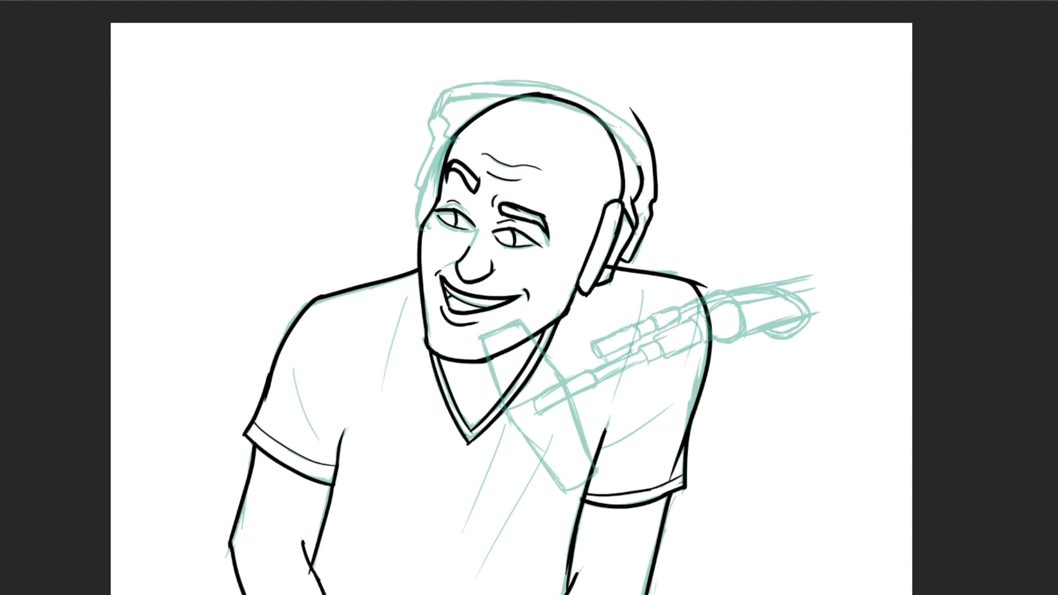
key("ctrl+z")
left_click_drag(640, 161, 453, 99)
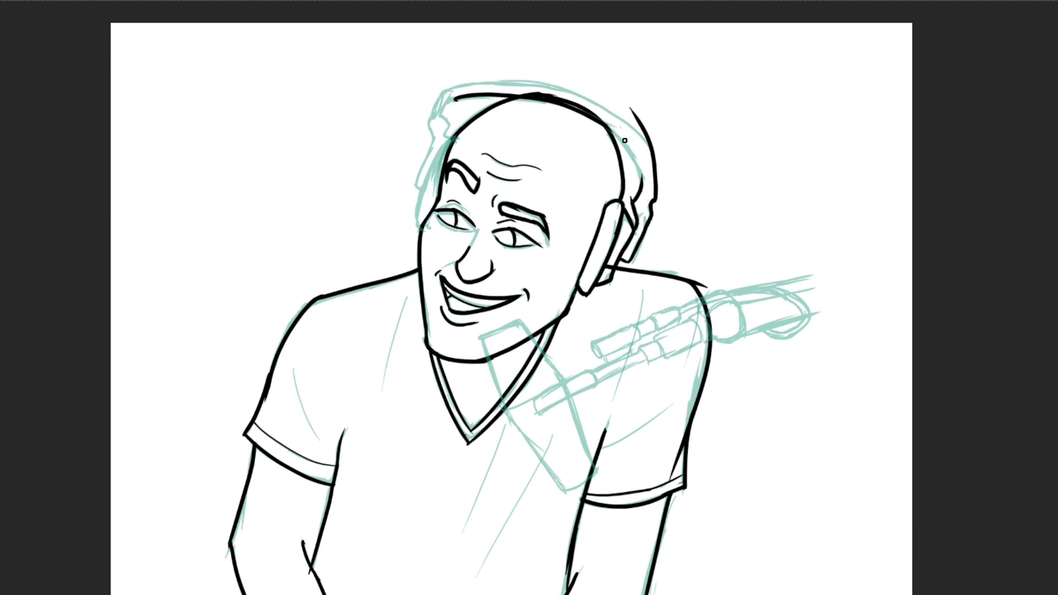
left_click_drag(604, 123, 650, 220)
key("ctrl+z")
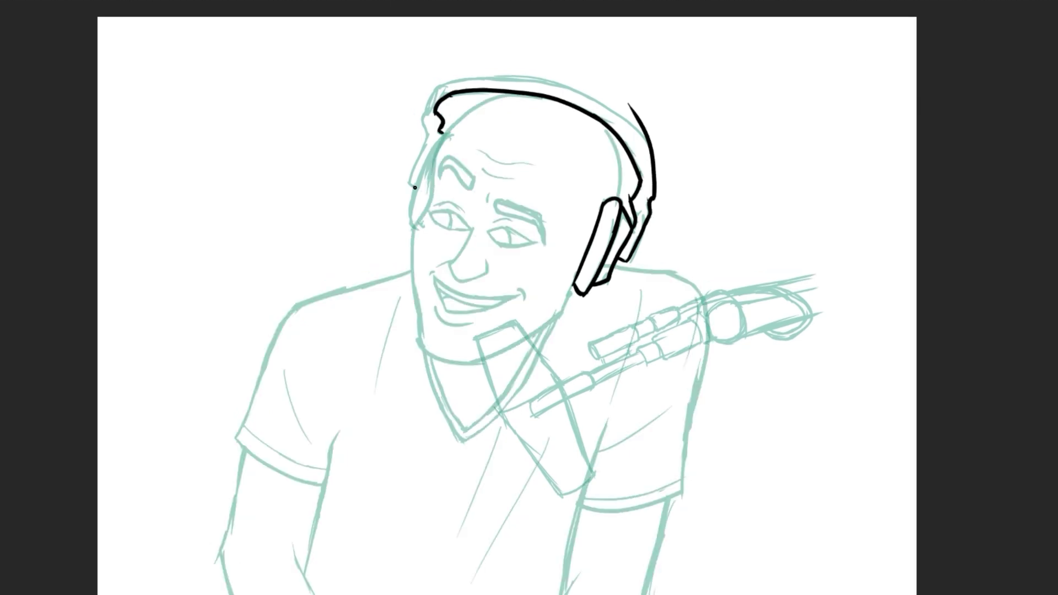
- Ink the headband's left side, top and inner edges, plus a collar line
left_click_drag(441, 131, 410, 184)
mouse_move(435, 86)
left_mouse_down()
mouse_move(587, 84)
mouse_move(654, 156)
left_mouse_up()
left_click_drag(445, 135, 413, 223)
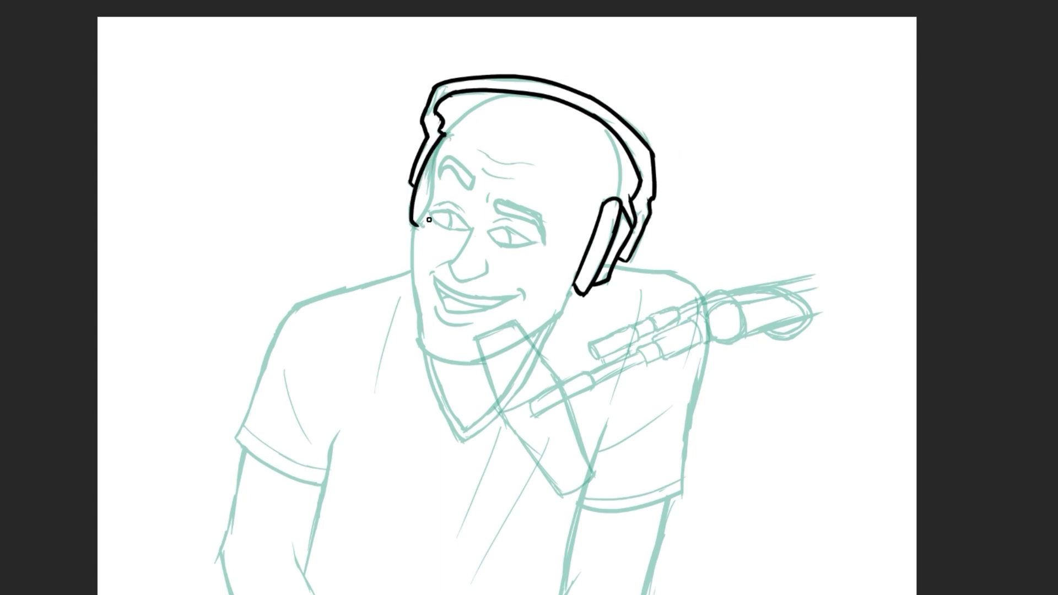
mouse_move(507, 430)
left_mouse_down()
mouse_move(478, 339)
mouse_move(594, 479)
mouse_move(560, 493)
mouse_move(594, 479)
left_mouse_up()
- Ink the mic body, boom tube, a connector and the ball joint with boom arm lines
left_click_drag(532, 414, 702, 317)
left_click_drag(664, 358, 717, 334)
mouse_move(719, 292)
left_mouse_down()
mouse_move(741, 328)
mouse_move(727, 344)
left_mouse_up()
left_click_drag(744, 335, 853, 306)
mouse_move(741, 302)
left_mouse_down()
mouse_move(837, 285)
mouse_move(832, 273)
left_mouse_up()
mouse_move(599, 358)
left_mouse_down()
mouse_move(633, 351)
mouse_move(601, 356)
left_mouse_up()
- Ink a small clip on the mic boom and a second connector on the upper boom
left_click_drag(597, 342, 634, 325)
left_click_drag(634, 326, 638, 339)
left_click_drag(604, 355, 677, 309)
mouse_move(647, 334)
left_mouse_down()
mouse_move(796, 299)
mouse_move(772, 333)
mouse_move(818, 300)
left_mouse_up()
- Replace the hook at the boom end with a curve looping around it
left_click_drag(702, 300, 794, 287)
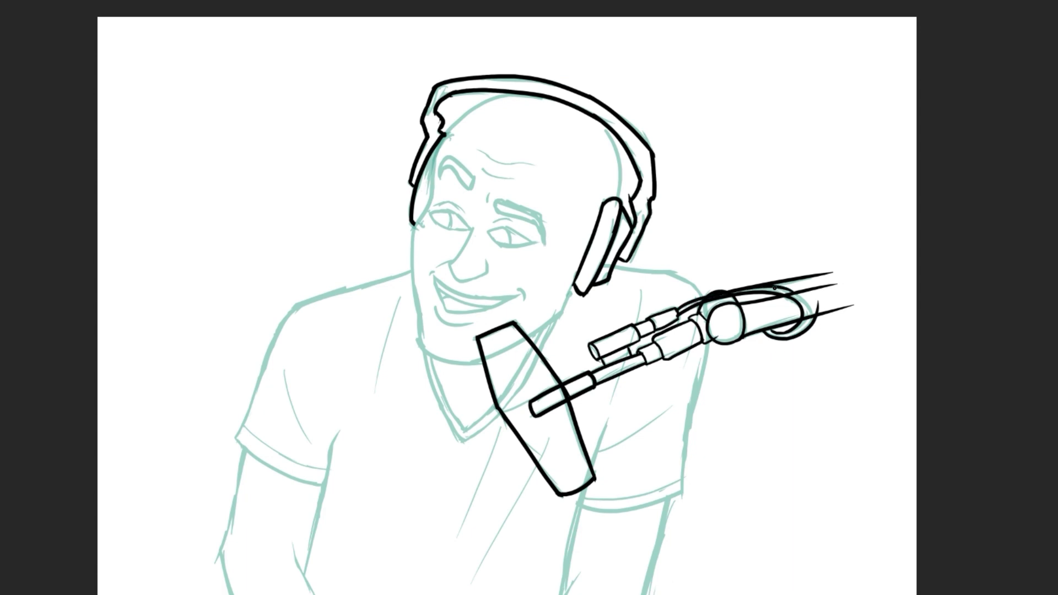
key("ctrl+z")
key("ctrl+z")
left_click_drag(678, 318, 772, 333)
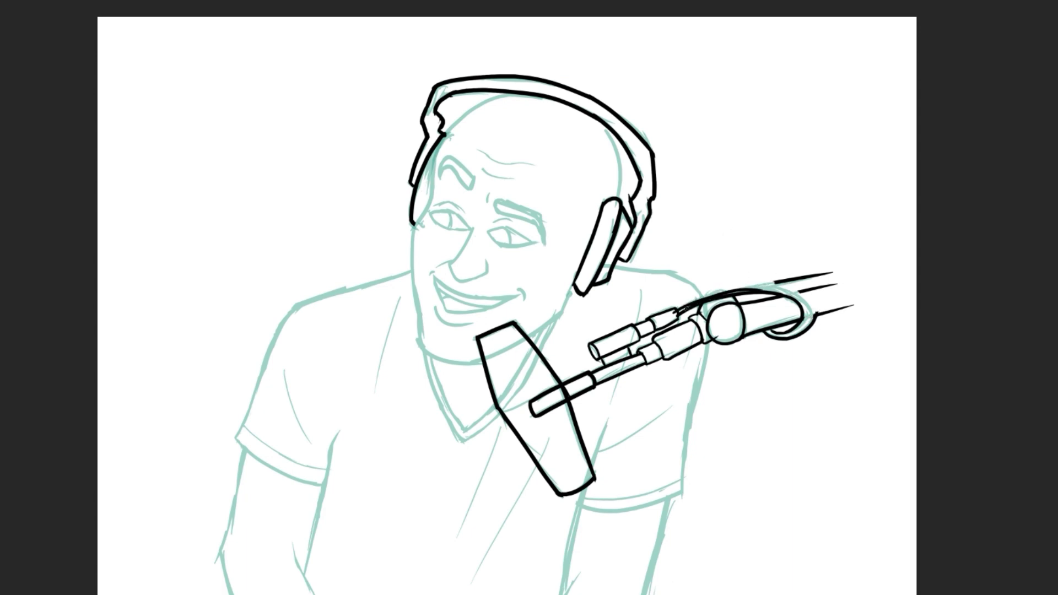
left_click_drag(793, 289, 818, 317)
- Extend the three boom arm lines to the right canvas edge
left_click_drag(810, 275, 918, 253)
left_click_drag(816, 286, 917, 270)
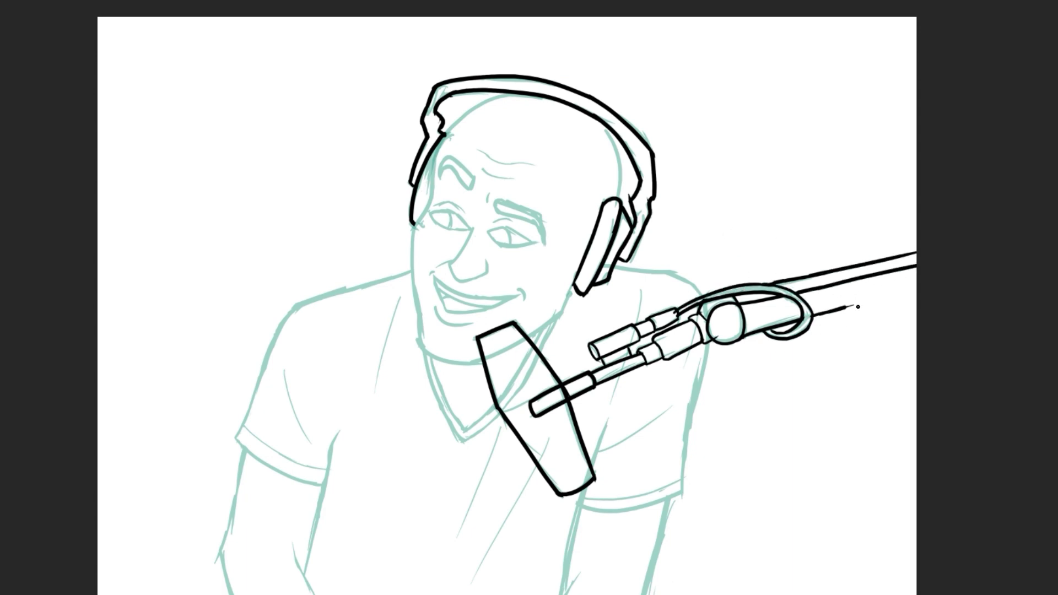
left_click_drag(843, 308, 917, 288)
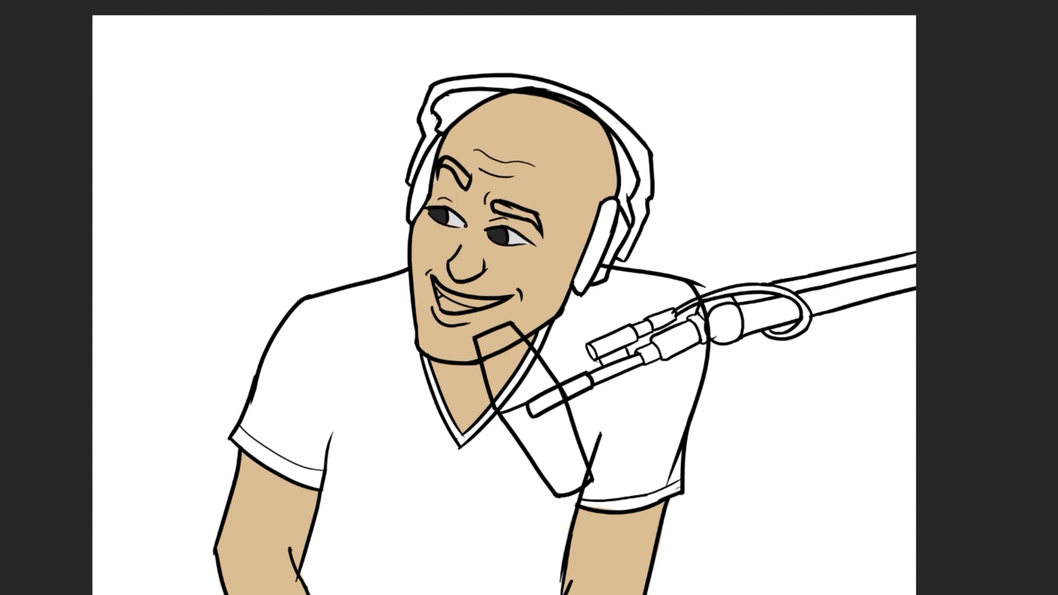
- Fill both eyebrow outlines solid black and fill the T-shirt green
left_click_drag(493, 203, 539, 228)
left_click_drag(441, 161, 475, 180)
key("alt+BackSpace")
key("ctrl+d")
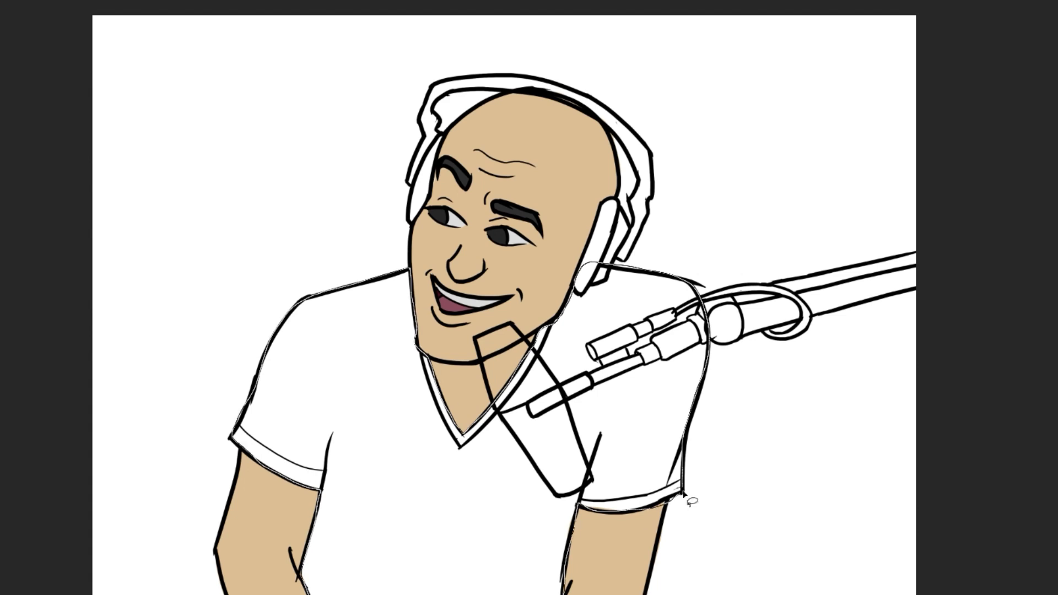
key("alt+BackSpace")
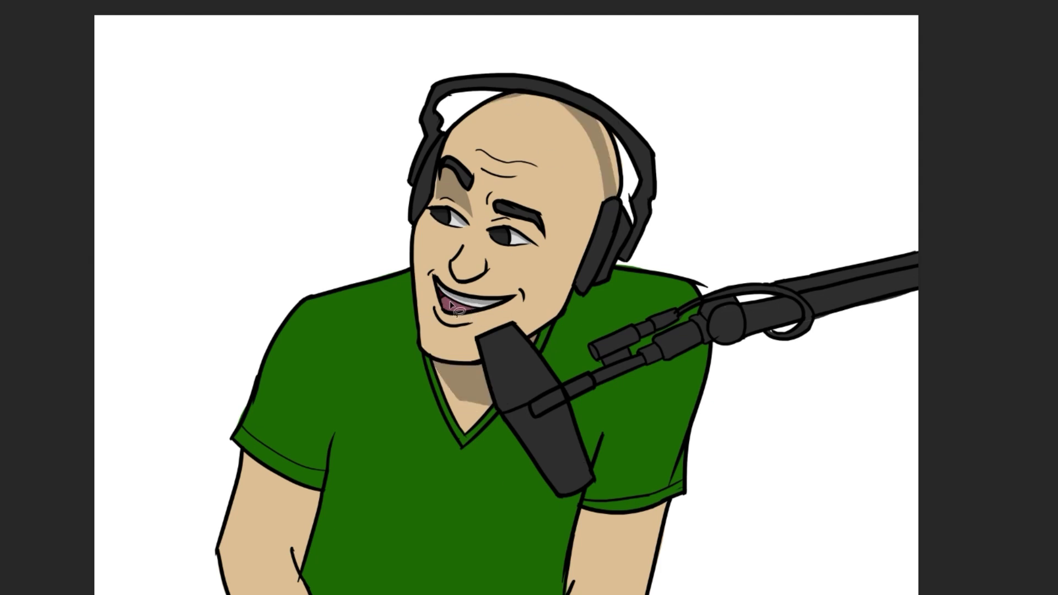
- Add dark green shadow shapes on the shirt, both sleeves and beside the neck
left_click_drag(415, 283, 457, 356)
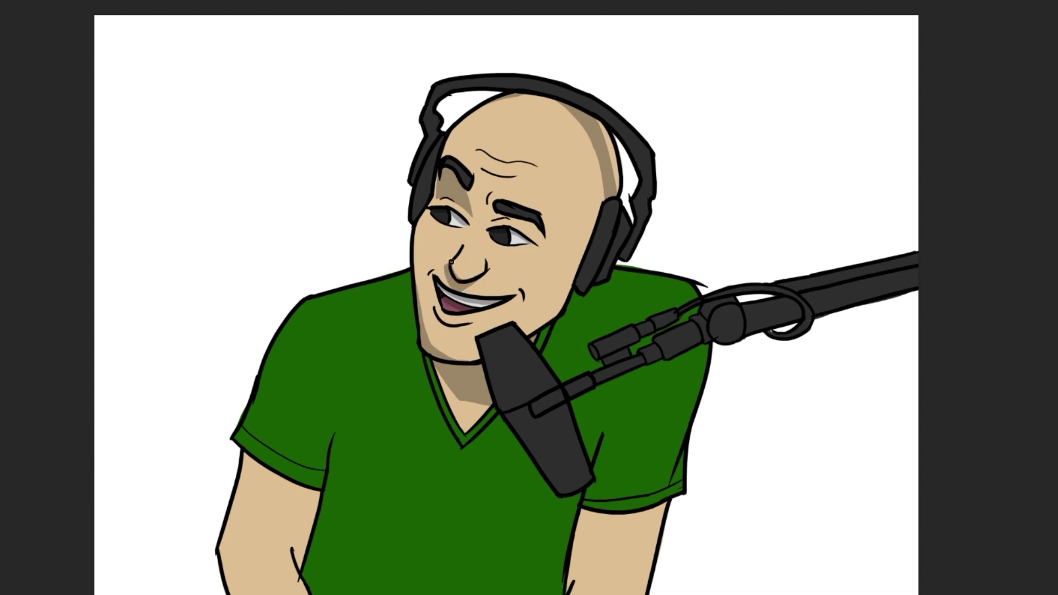
key("l")
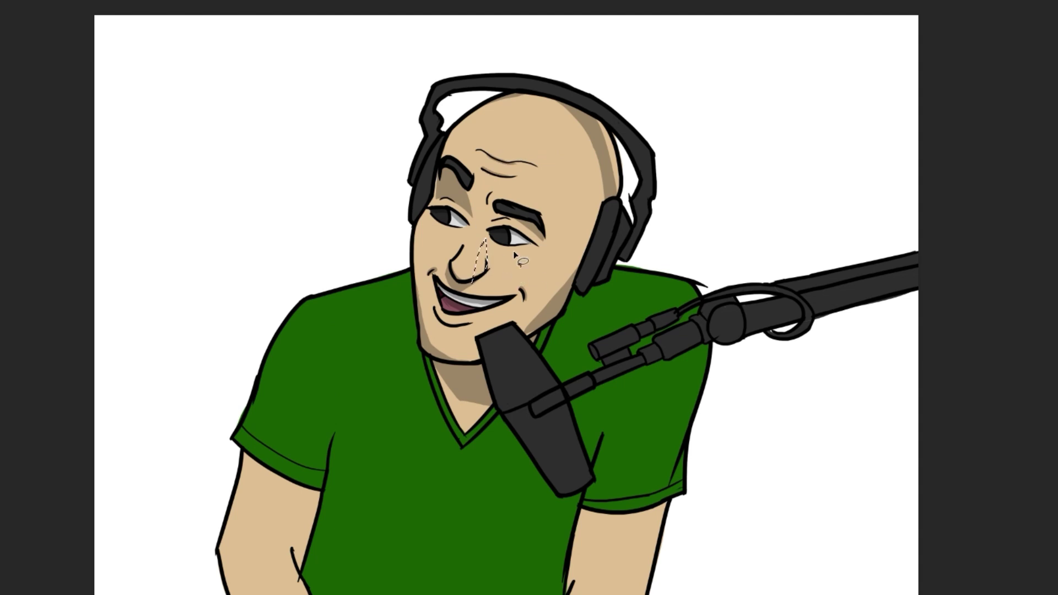
left_click_drag(413, 352, 364, 592)
left_click_drag(316, 344, 330, 441)
mouse_move(295, 388)
left_mouse_down()
mouse_move(325, 432)
mouse_move(309, 477)
left_mouse_up()
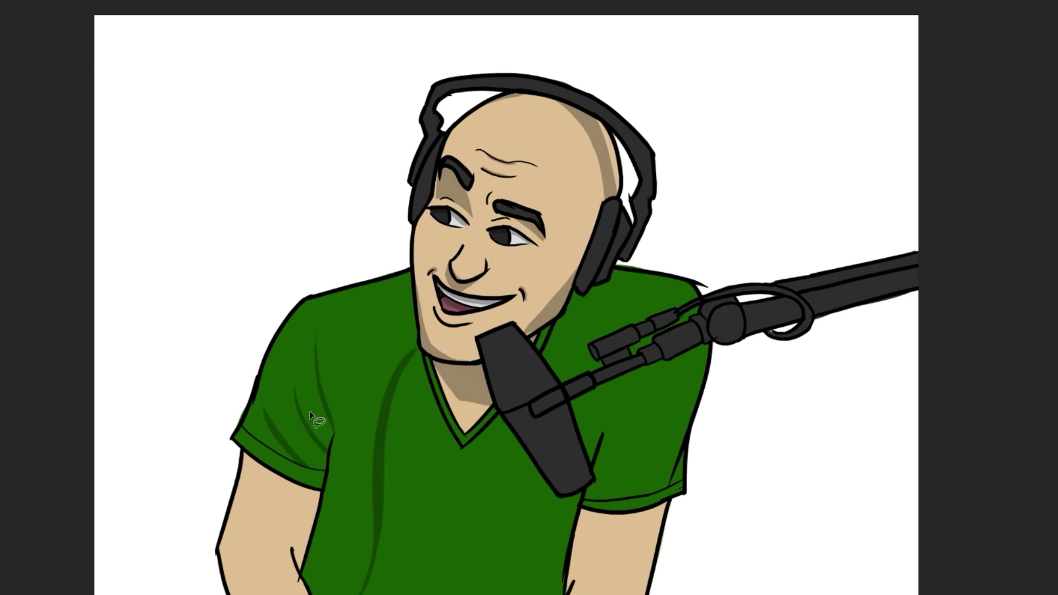
left_click_drag(675, 363, 606, 438)
left_click_drag(334, 435, 386, 312)
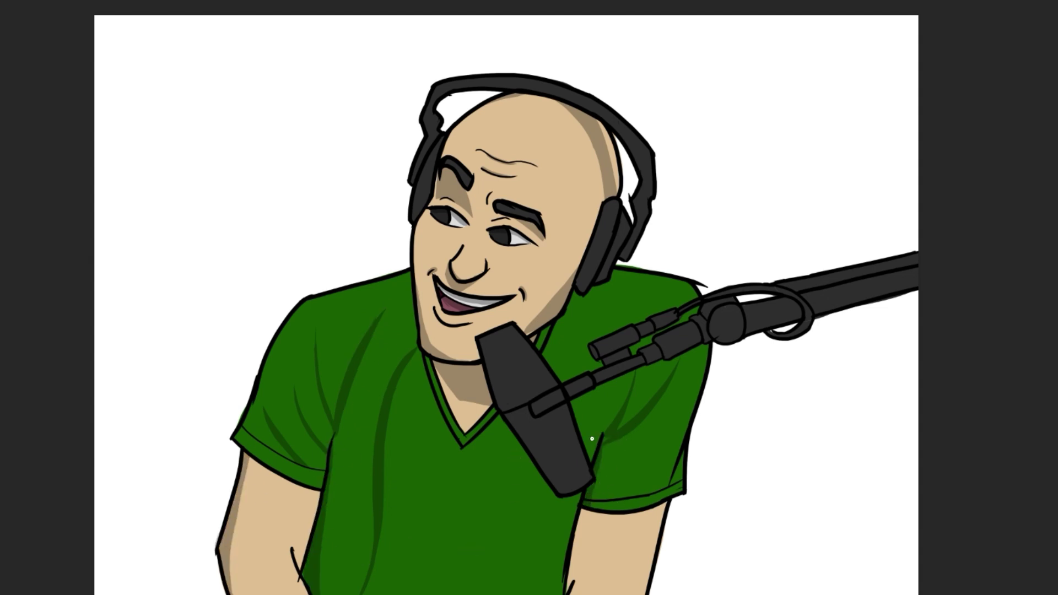
left_click_drag(605, 441, 626, 425)
left_click_drag(588, 297, 610, 319)
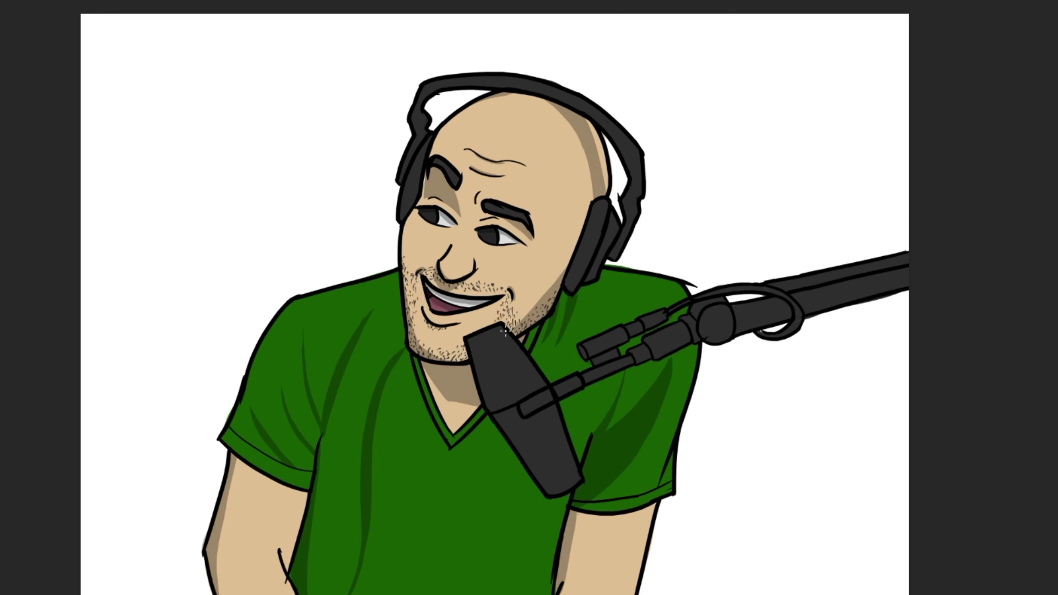
- Dab stubble marks along the right edge of the jaw
left_click_drag(555, 286, 551, 293)
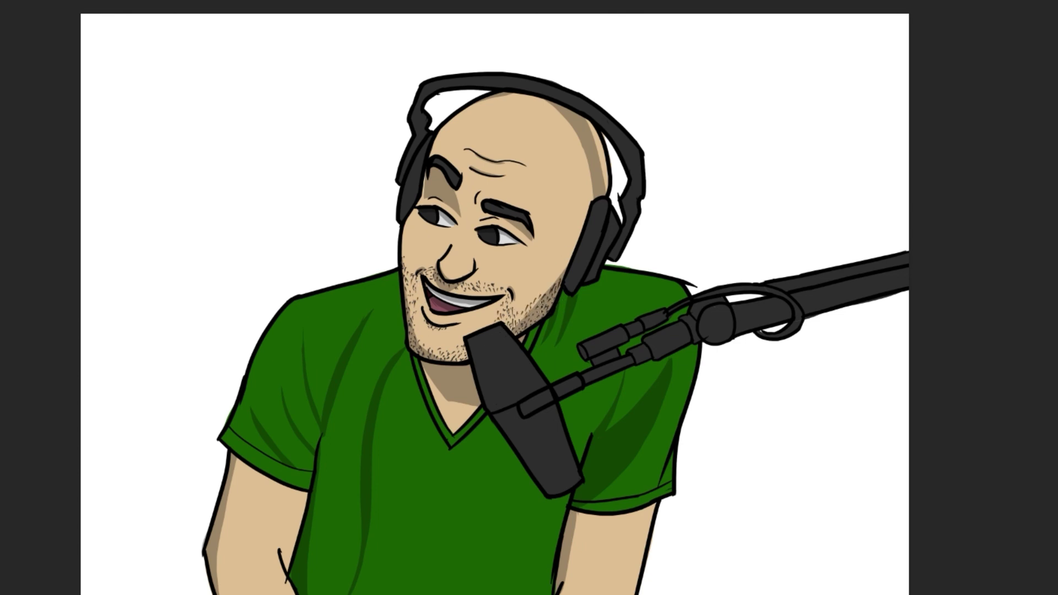